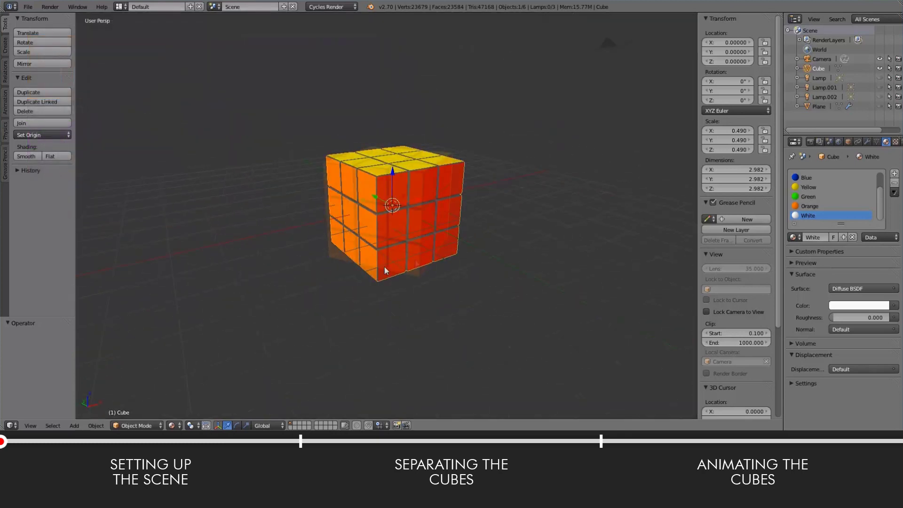
- Enlarge the lower area below the viewport and make it a Dope Sheet editor
middle_drag(384, 266, 305, 294)
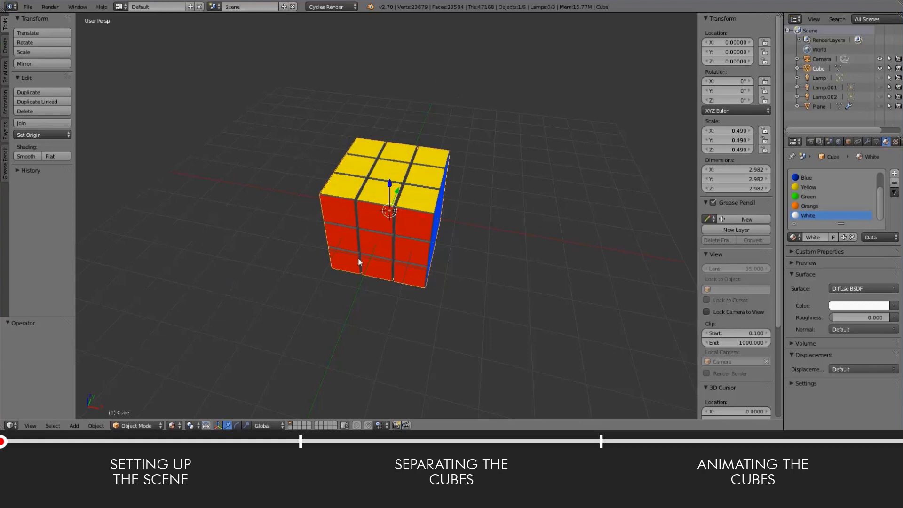
middle_drag(411, 306, 328, 326)
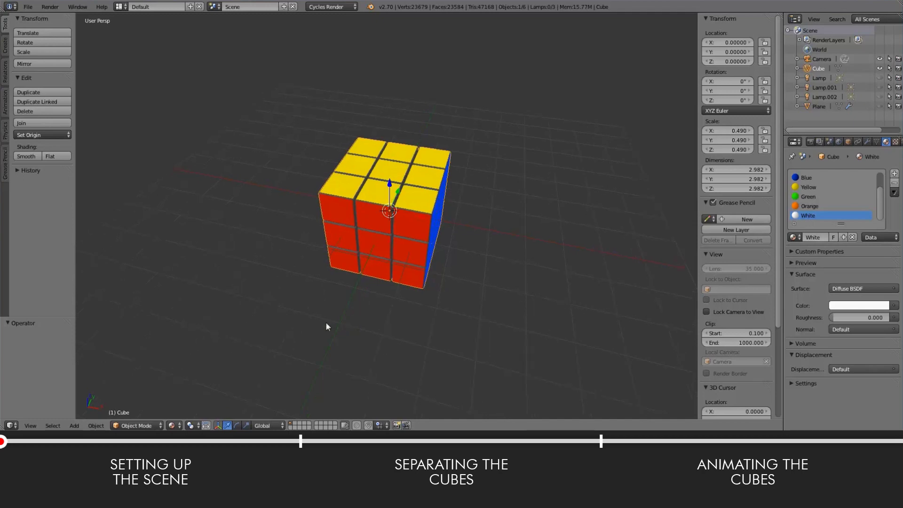
middle_drag(410, 296, 385, 267)
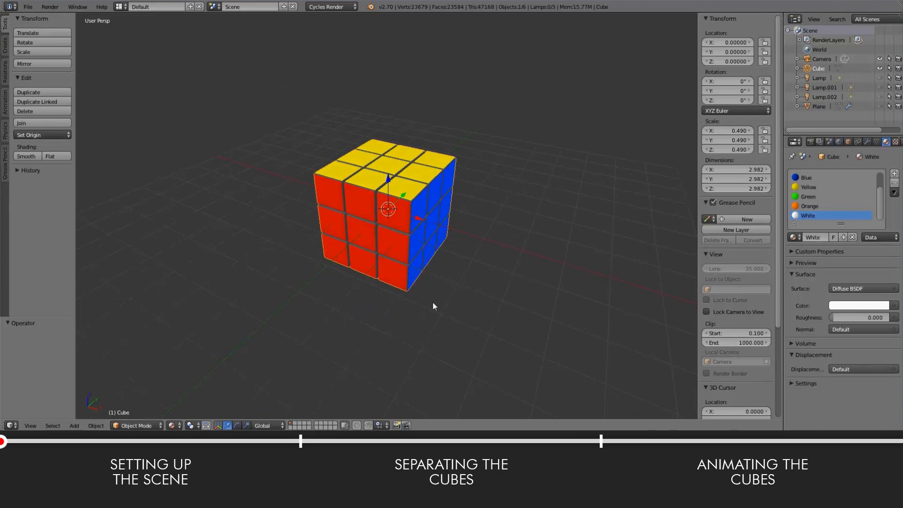
middle_drag(433, 303, 429, 339)
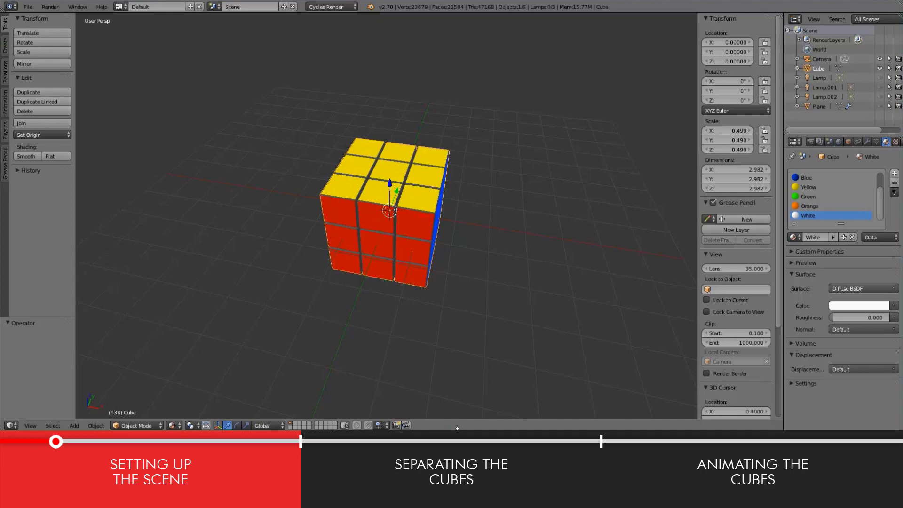
drag(452, 429, 432, 232)
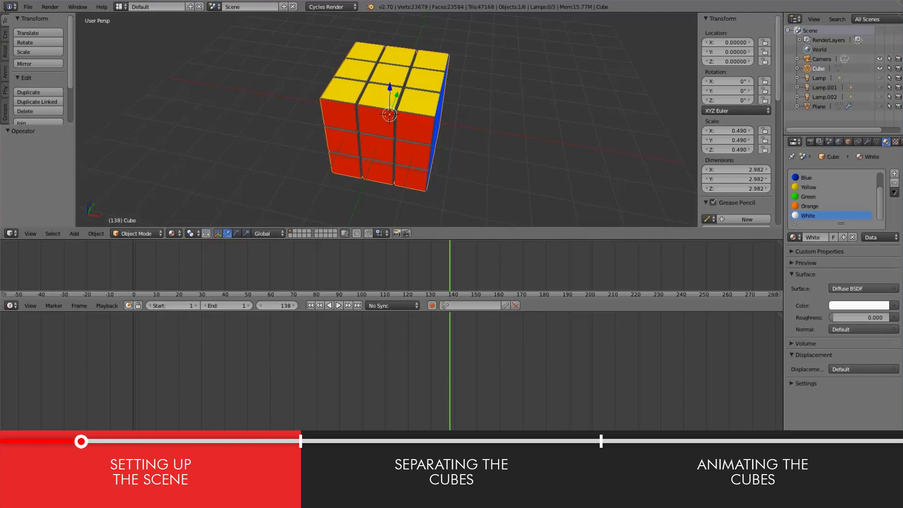
click(9, 305)
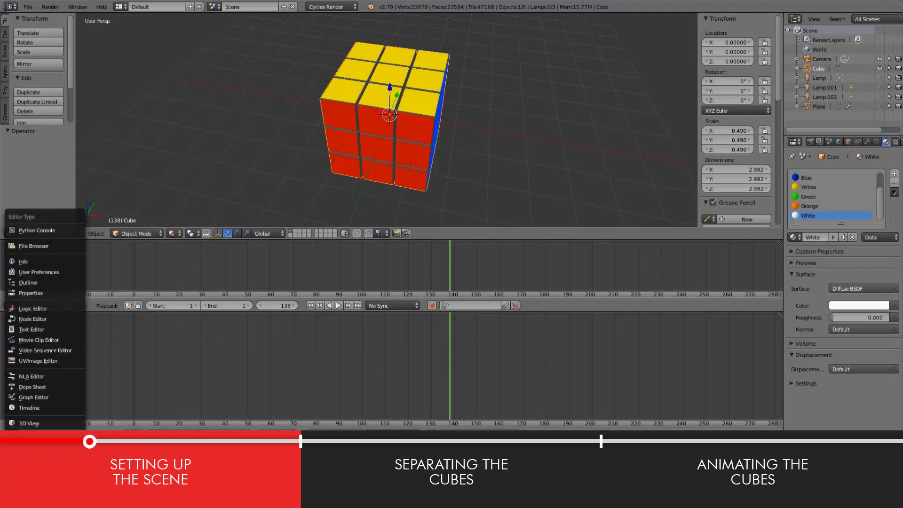
click(29, 383)
click(10, 308)
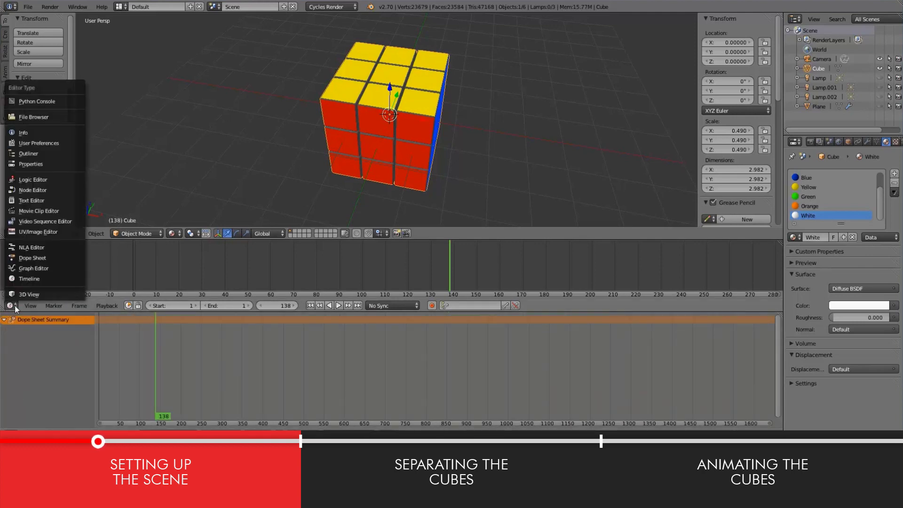
click(33, 277)
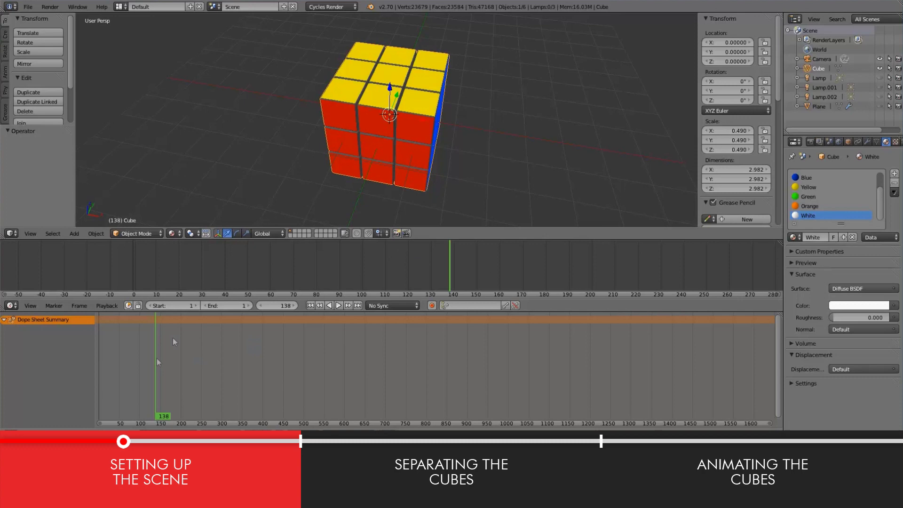
- Set the animation range to Start 0 and End 32, with the current frame at 0
click(181, 305)
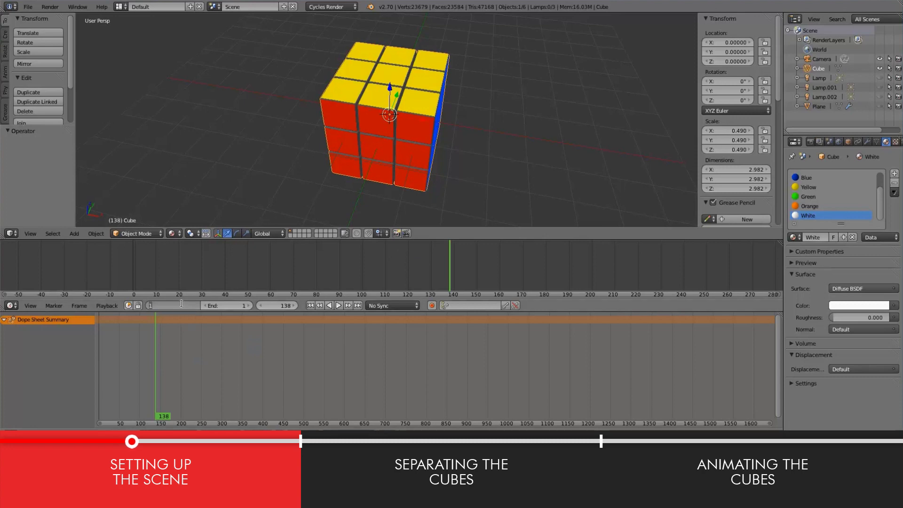
text(0)
key(Return)
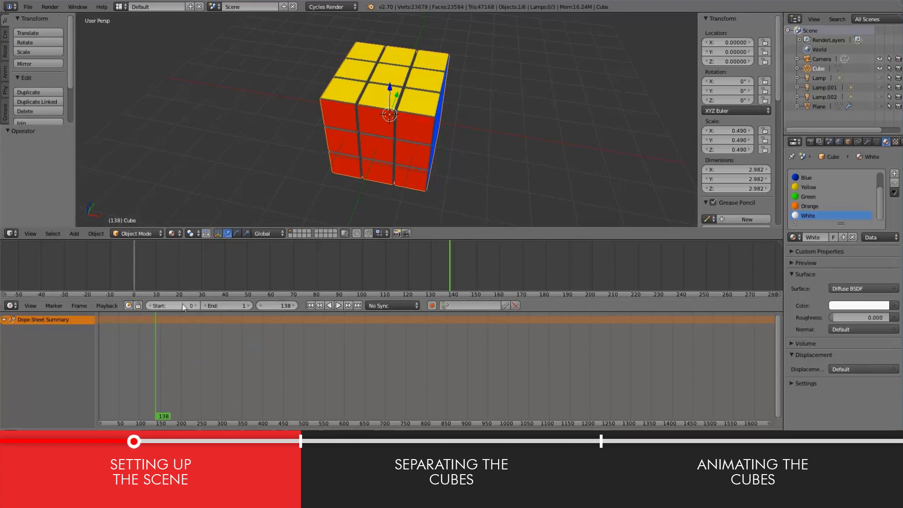
click(238, 305)
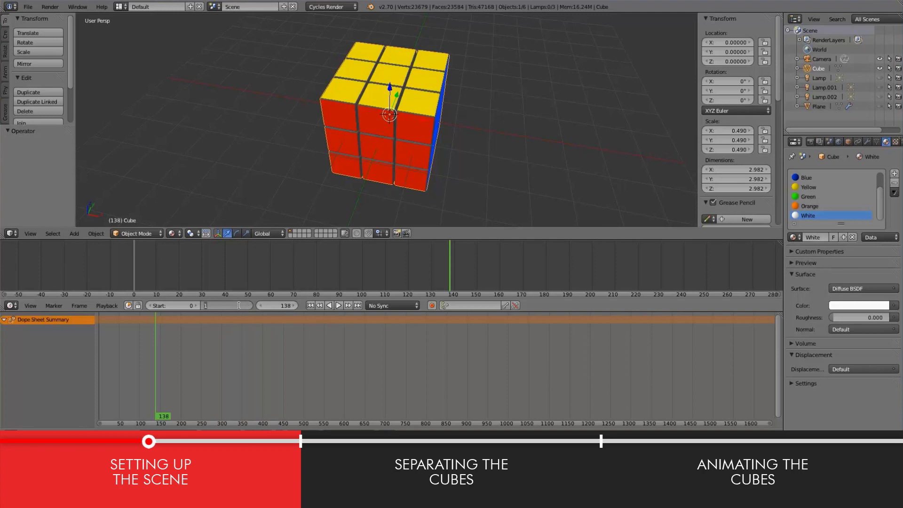
text(32)
key(Return)
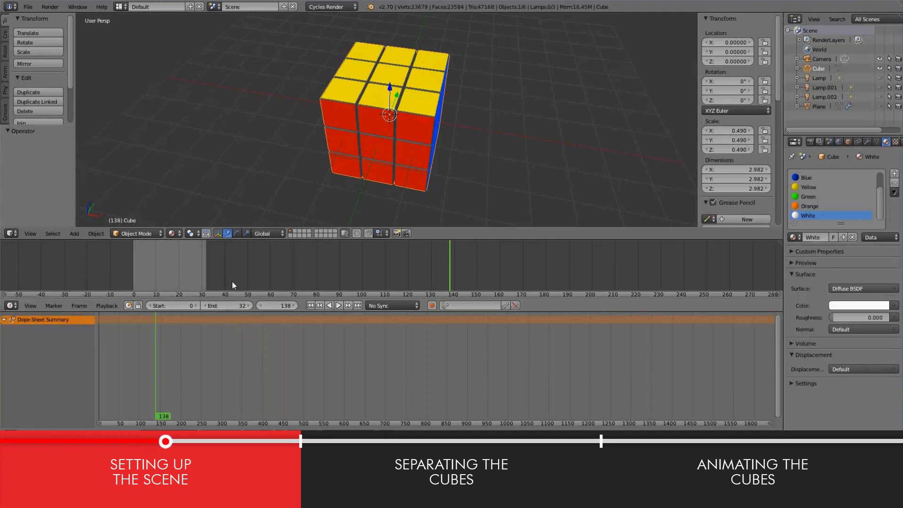
click(281, 307)
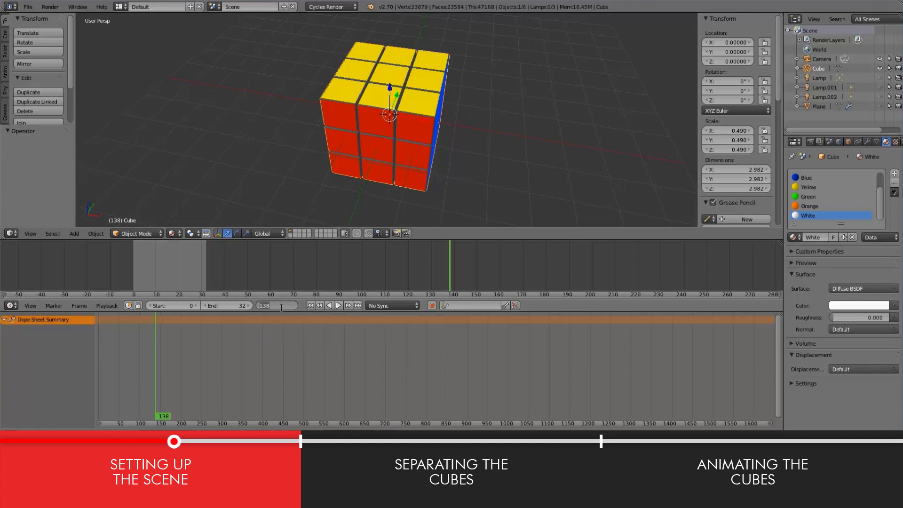
text(0)
key(Return)
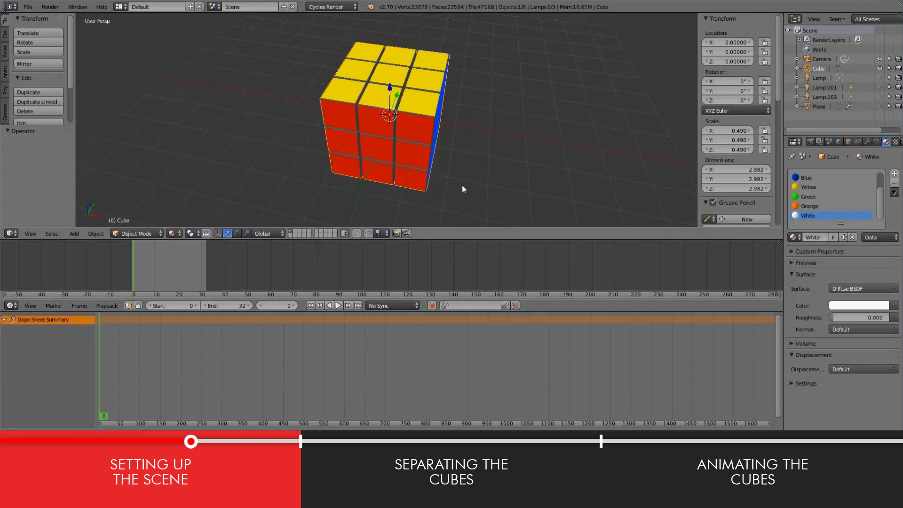
mouse_move(463, 189)
middle_down()
mouse_move(381, 173)
mouse_move(391, 171)
middle_up()
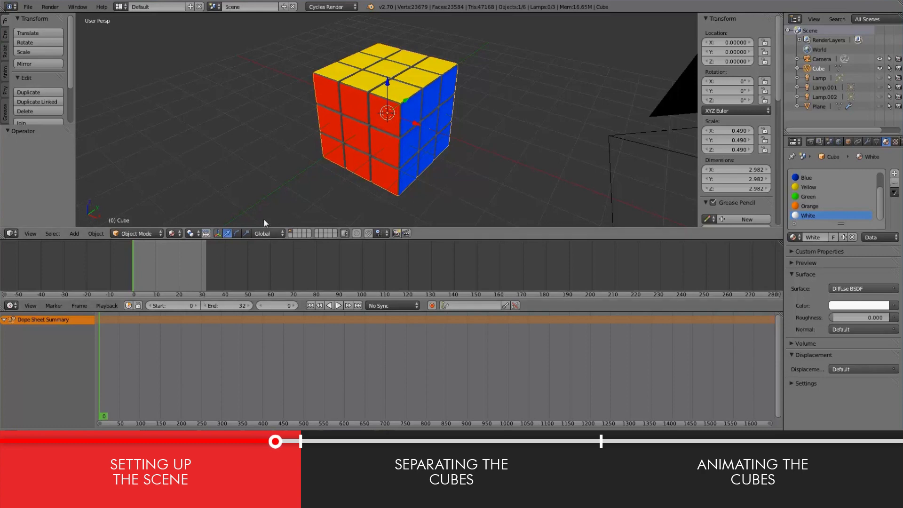
- In Edit Mode, separate the whole mesh by loose parts and enlarge the Outliner to list them
click(137, 235)
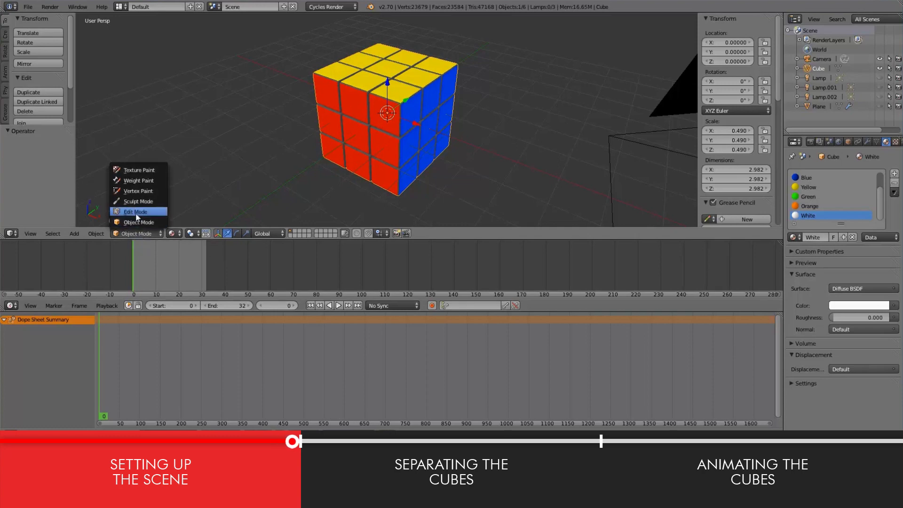
click(135, 213)
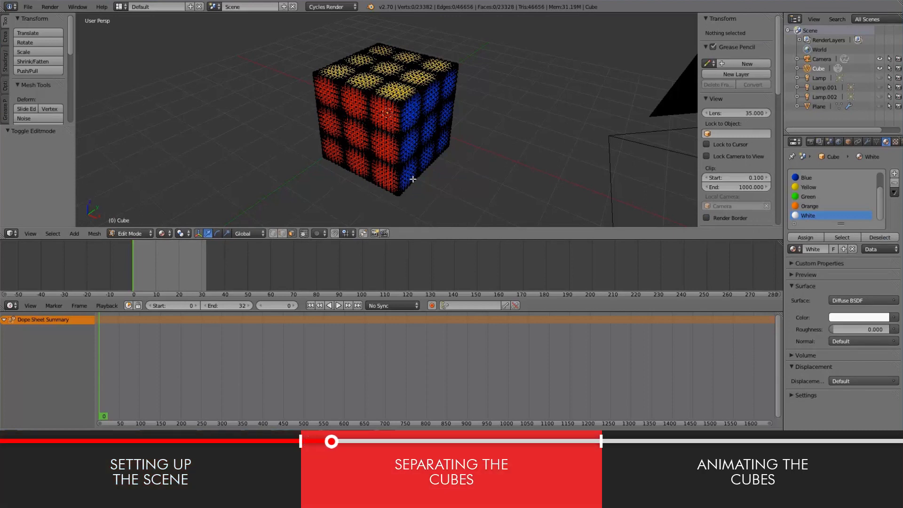
key(a)
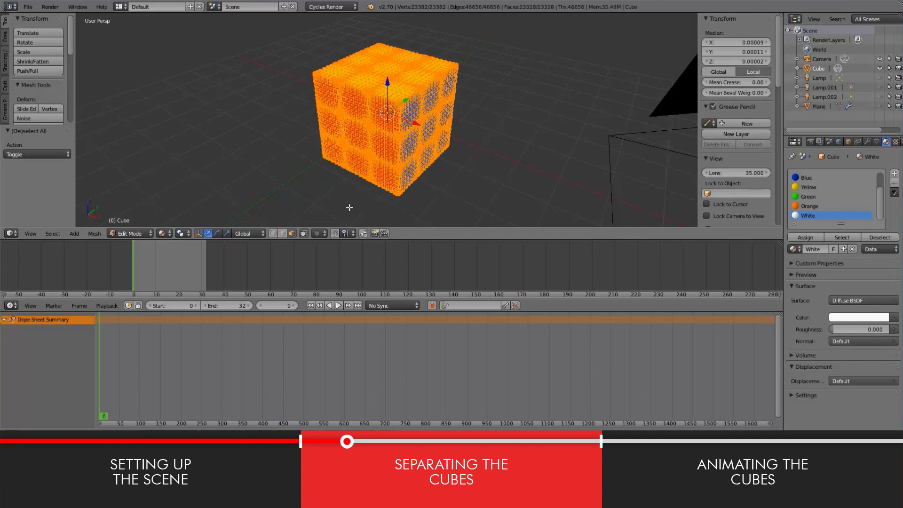
key(p)
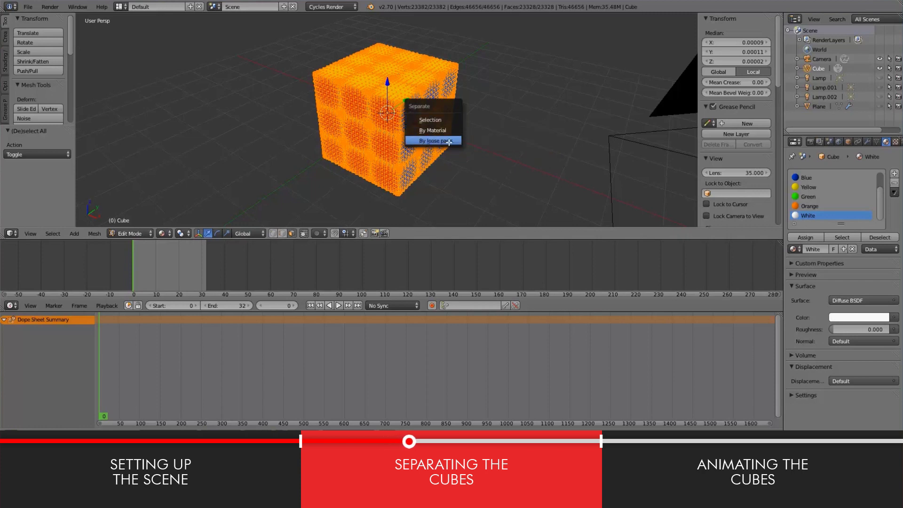
click(448, 141)
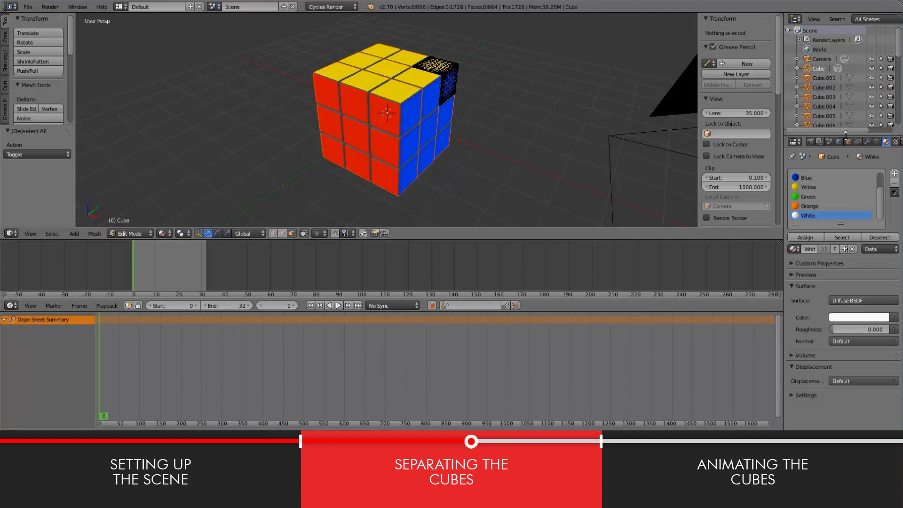
drag(846, 135, 827, 340)
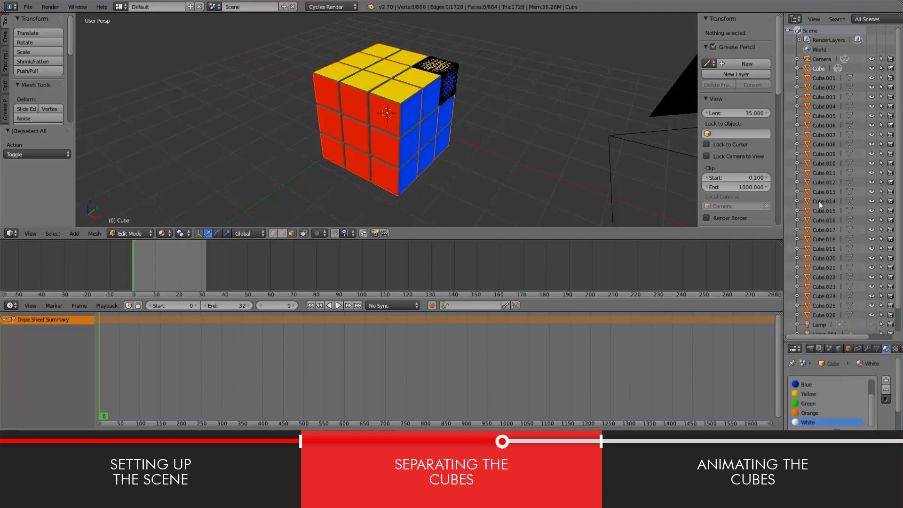
click(130, 233)
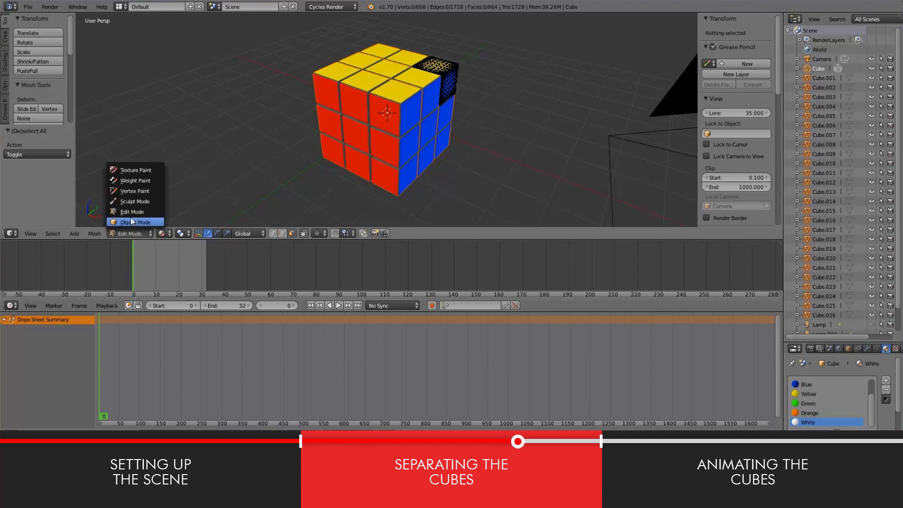
- Return to Object Mode and set the pivot point to the 3D Cursor
click(132, 221)
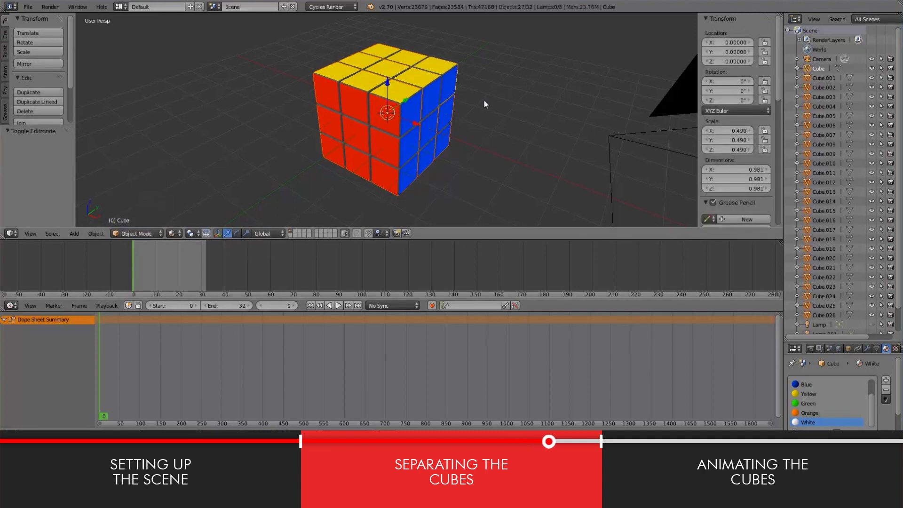
click(193, 233)
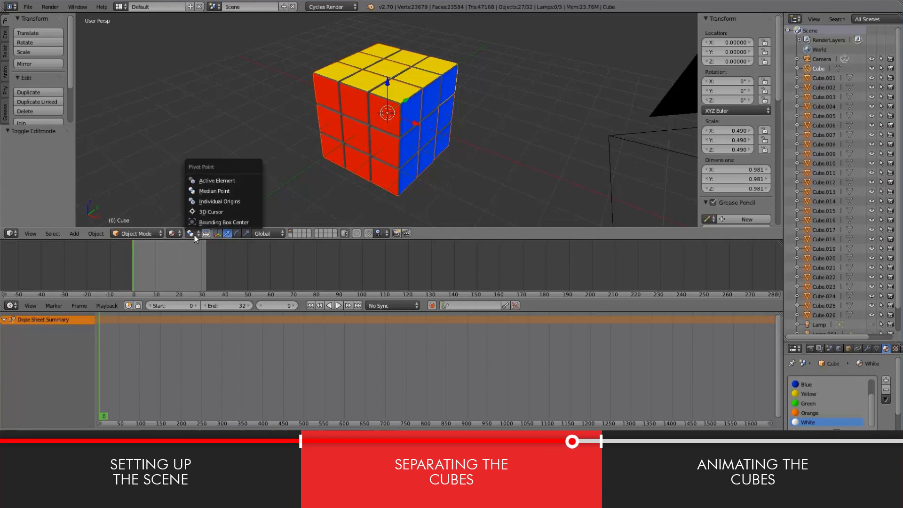
click(215, 211)
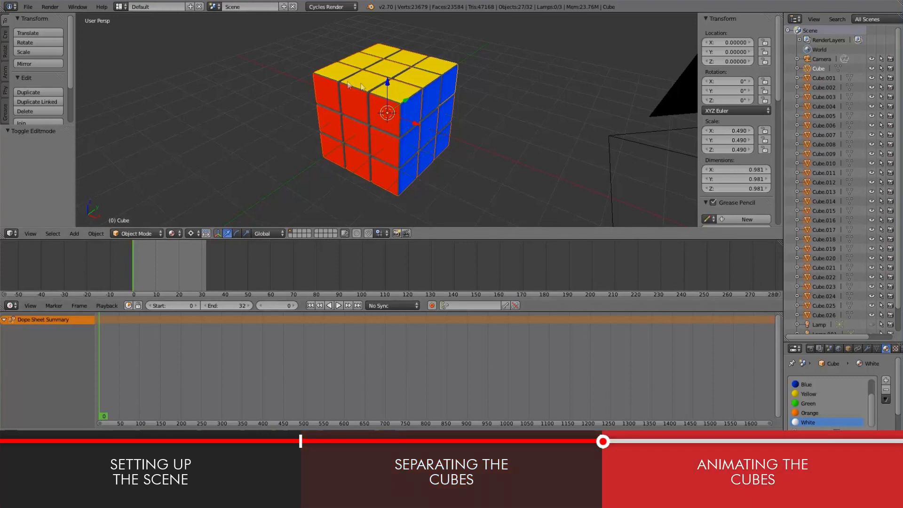
- Box-select all the cube pieces and insert LocRot keyframes at frame 0
key(a)
key(b)
drag(295, 32, 494, 204)
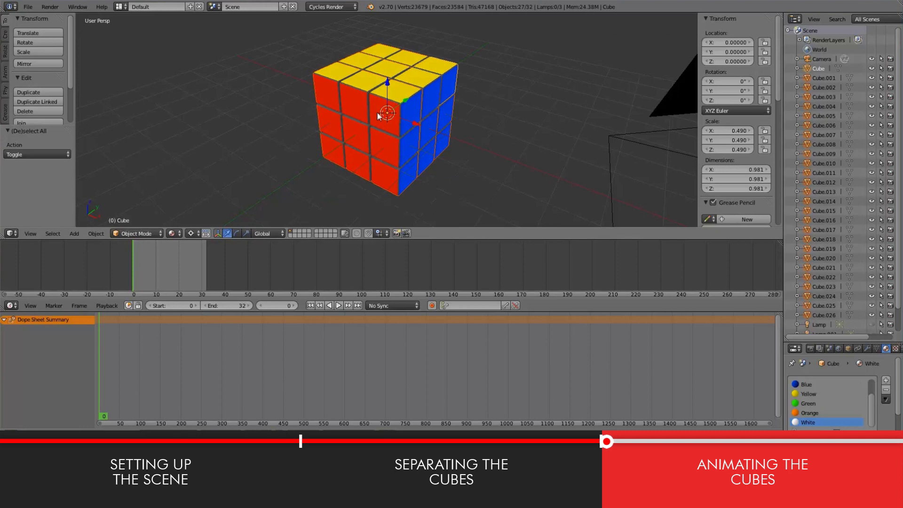
key(i)
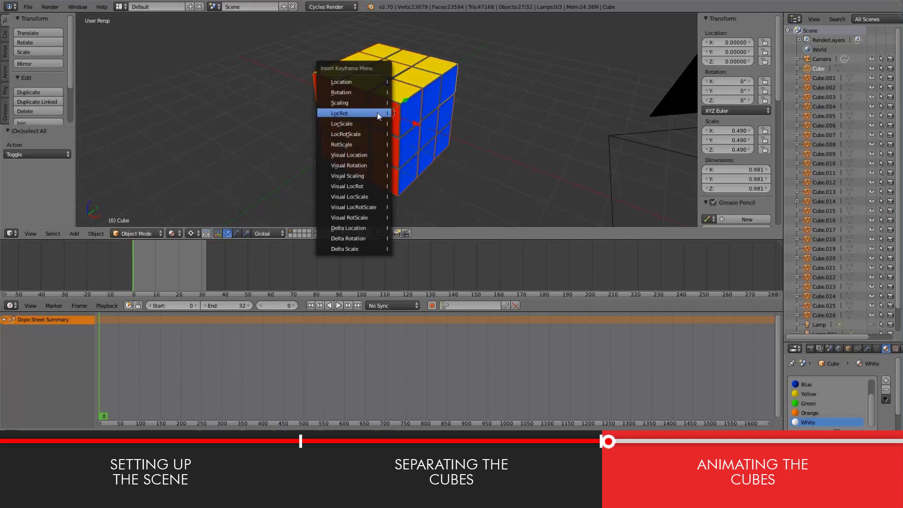
click(347, 115)
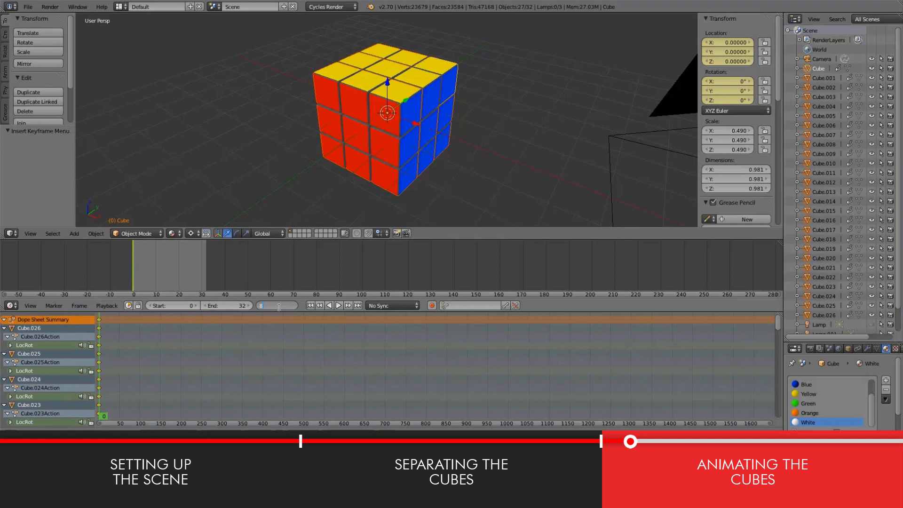
- Go to frame 8 and box-select the nine-piece right column from front view
key(Return)
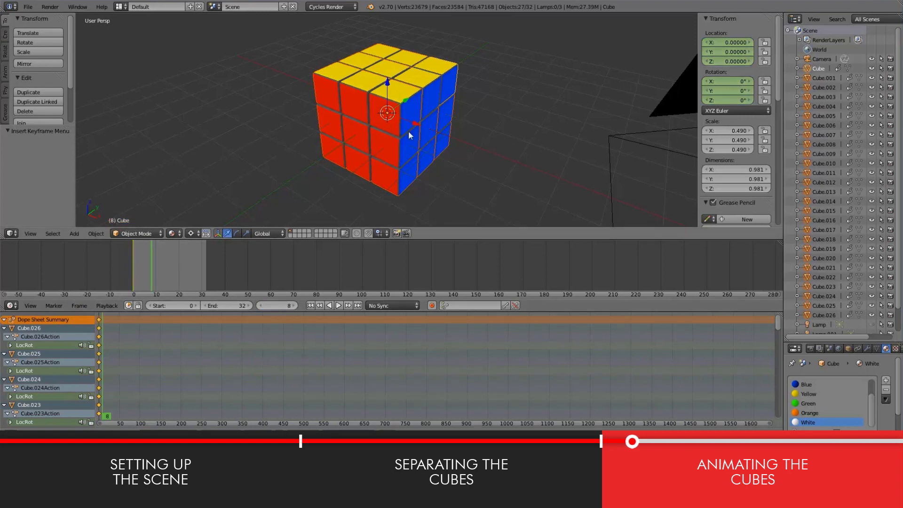
right_click(376, 111)
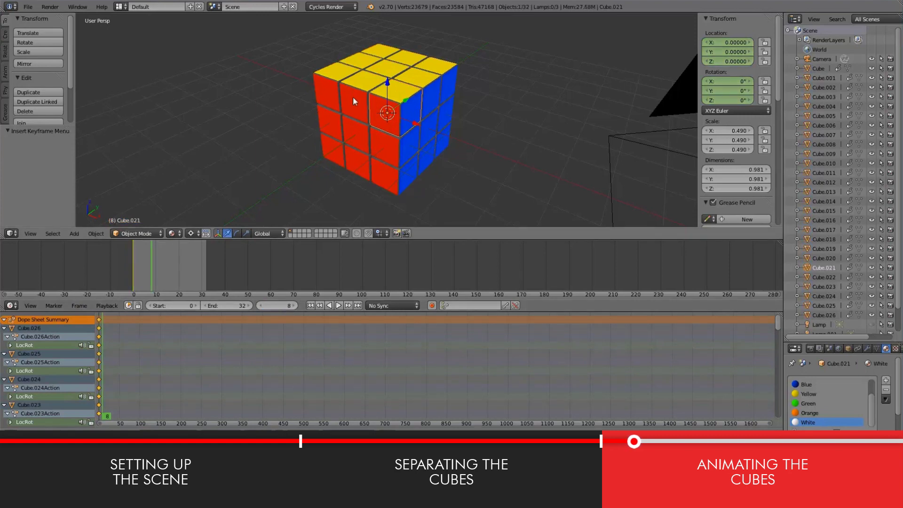
key(KP_1)
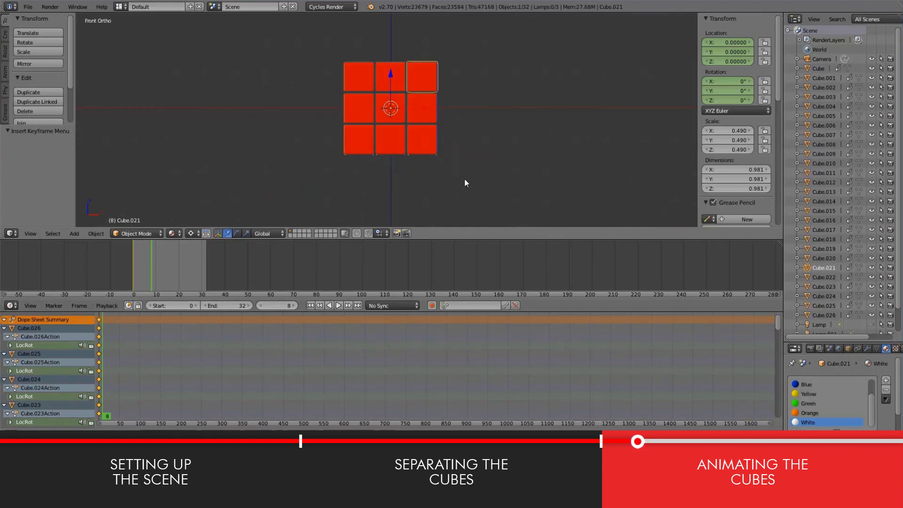
key(b)
drag(478, 185, 414, 43)
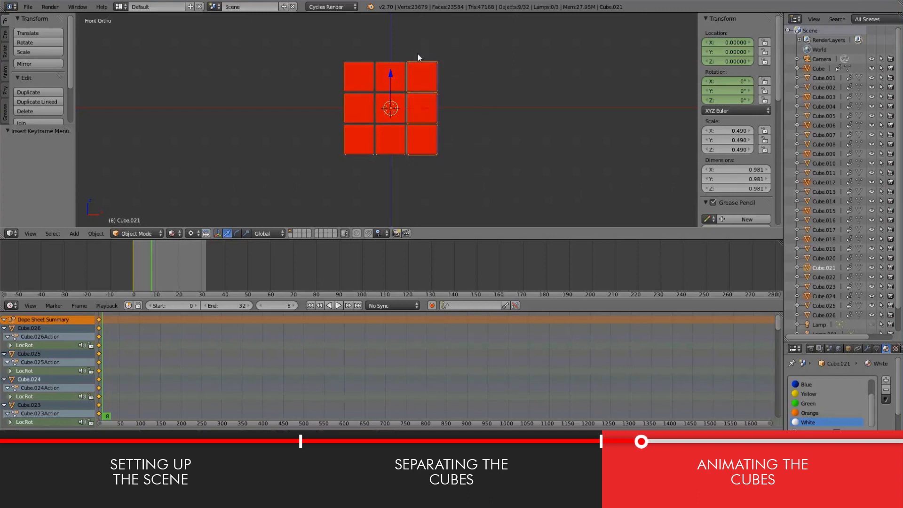
middle_drag(492, 113, 329, 146)
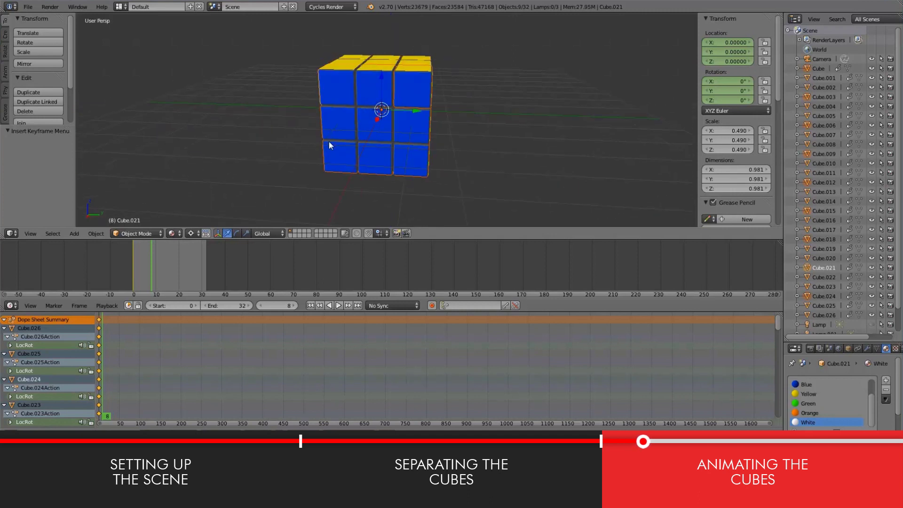
- Rotate the selected column 90° around the X axis
middle_drag(408, 146, 332, 172)
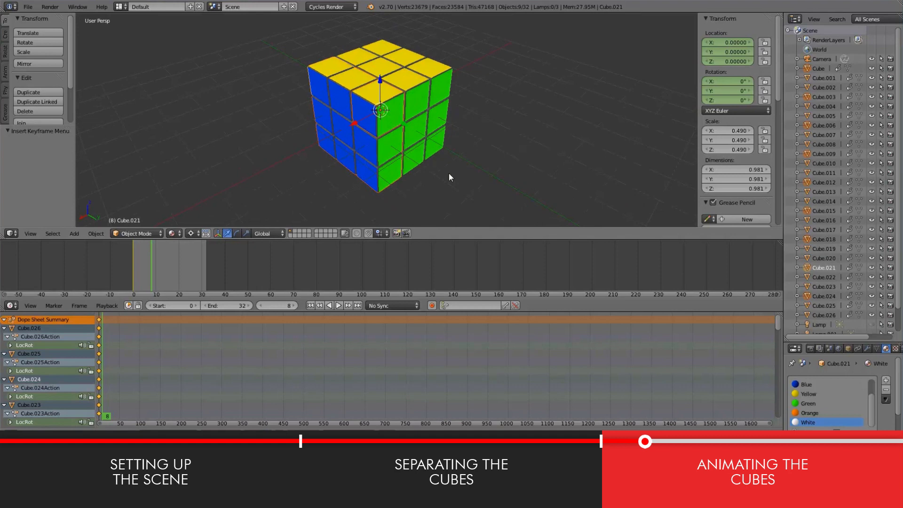
key(r)
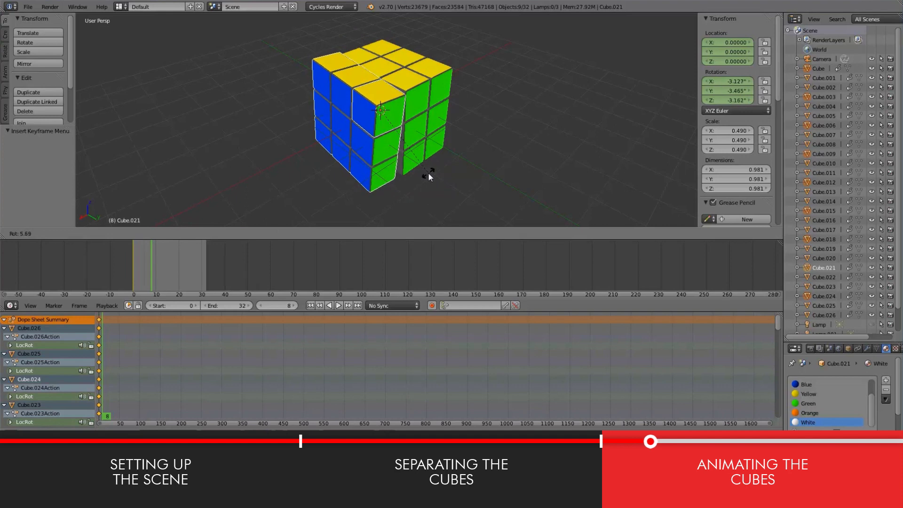
key(x)
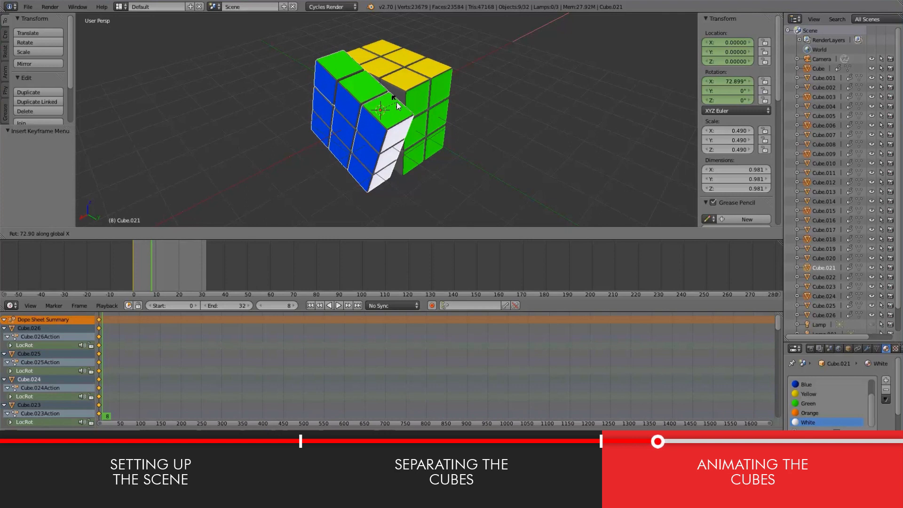
text(90)
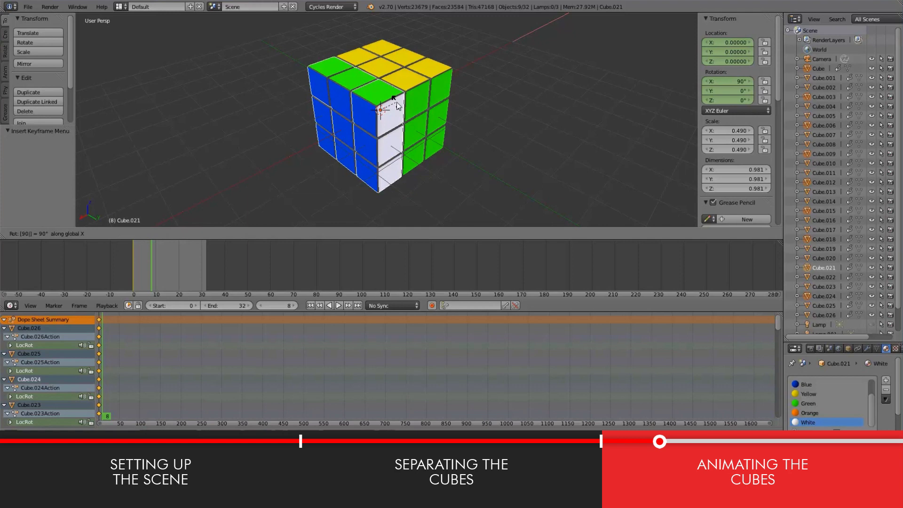
key(Return)
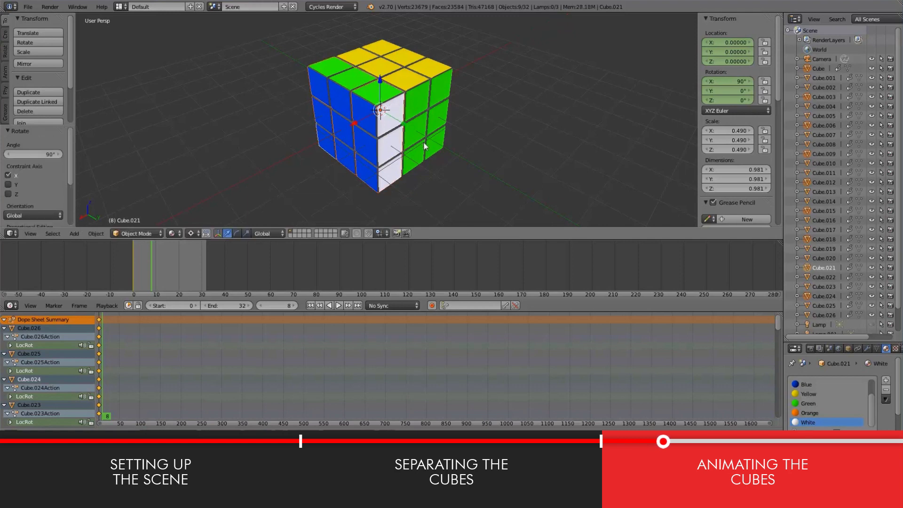
- Box-select all 27 pieces, insert LocRot keyframes at frame 8, and begin changing the frame to 16
key(a)
key(b)
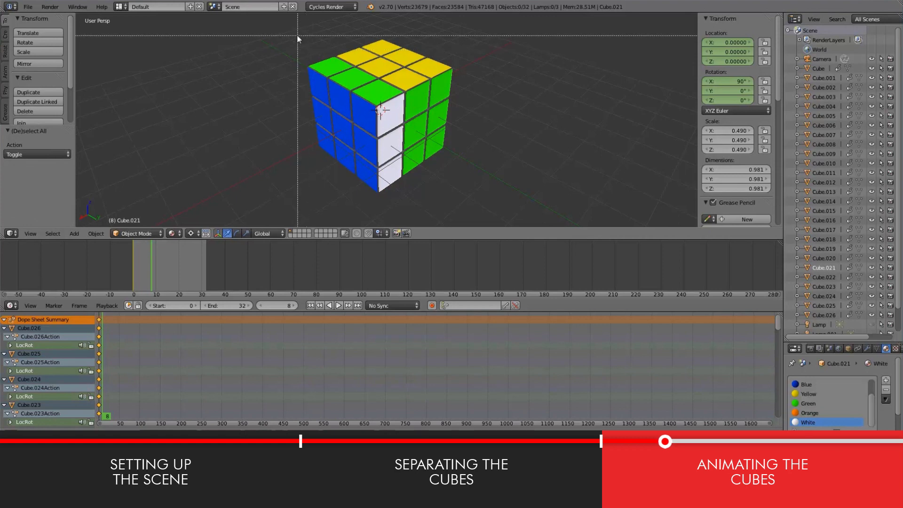
drag(297, 34, 495, 200)
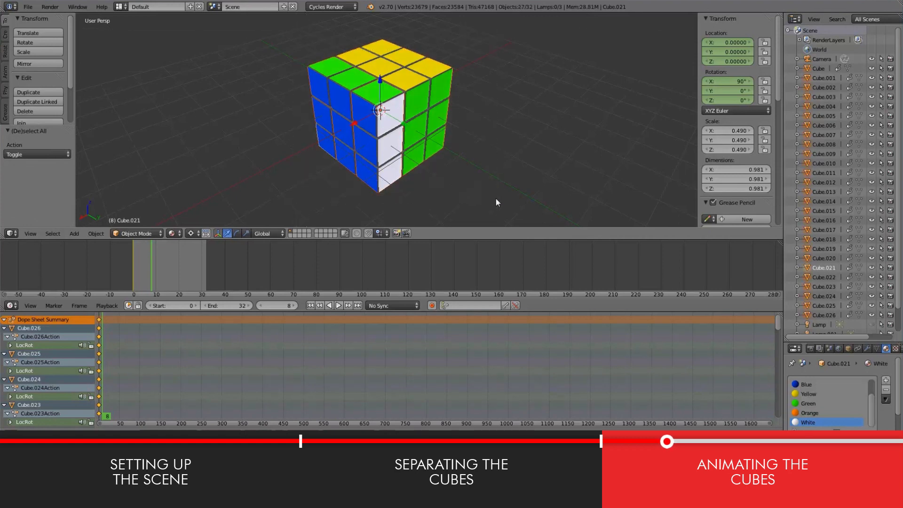
key(i)
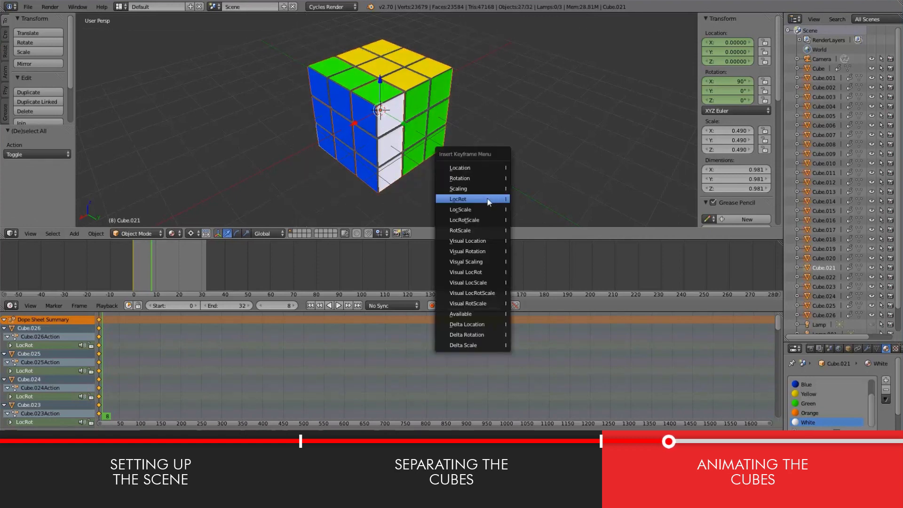
click(486, 197)
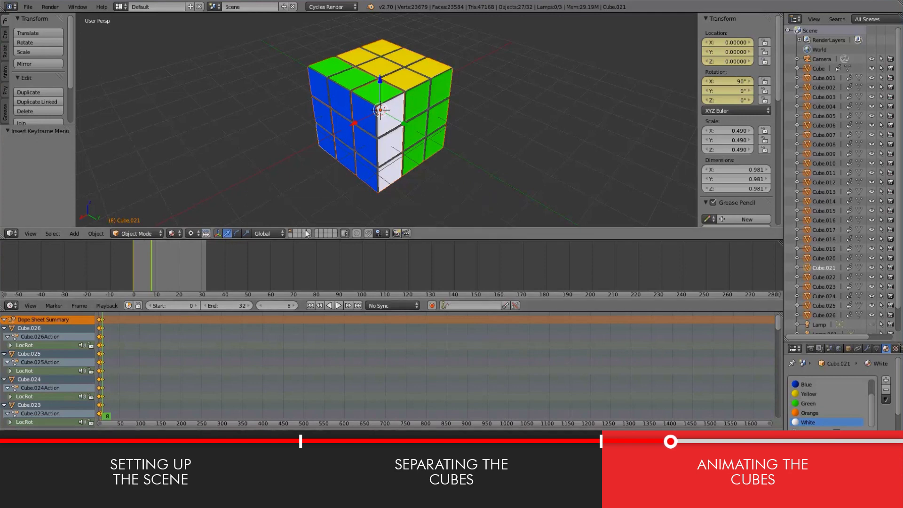
click(284, 305)
key(BackSpace)
key(BackSpace)
- Go to frame 16 and select the nine green-face pieces
text(6)
key(Return)
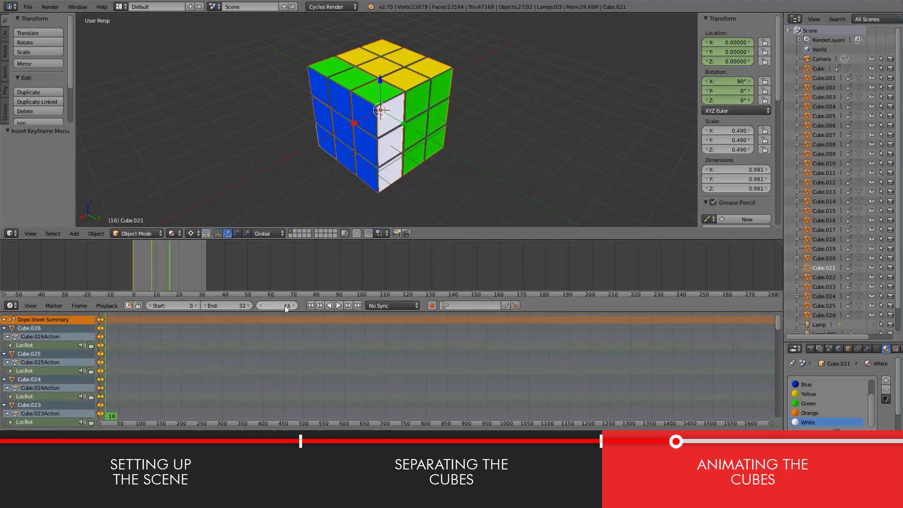
right_click(439, 87)
shift+right_click(402, 98)
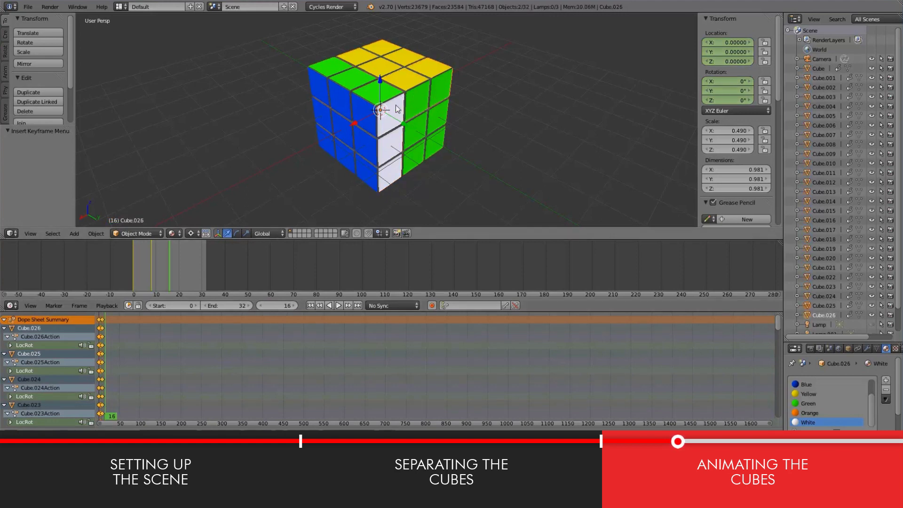
shift+right_click(390, 158)
shift+right_click(411, 132)
shift+right_click(425, 113)
shift+right_click(439, 125)
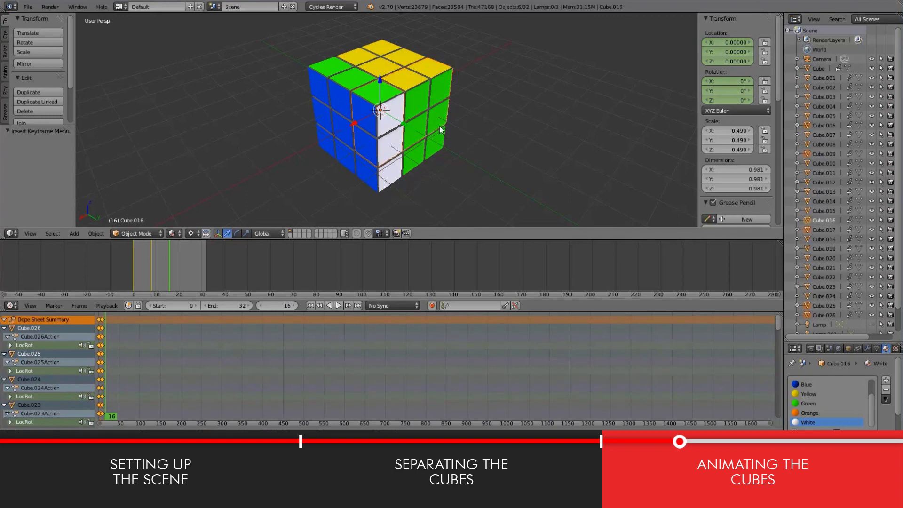
shift+right_click(411, 162)
shift+right_click(389, 174)
shift+right_click(418, 88)
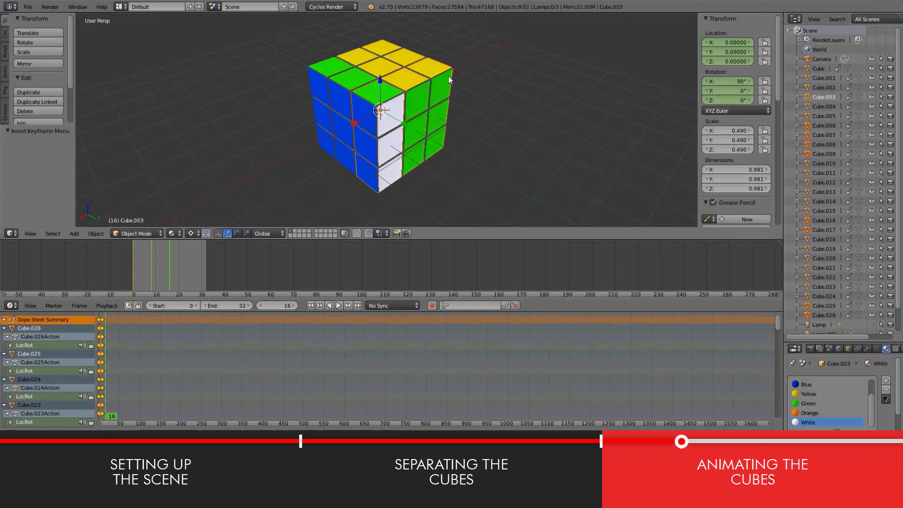
- Rotate the green-face layer -90° around the Y axis
key(r)
key(y)
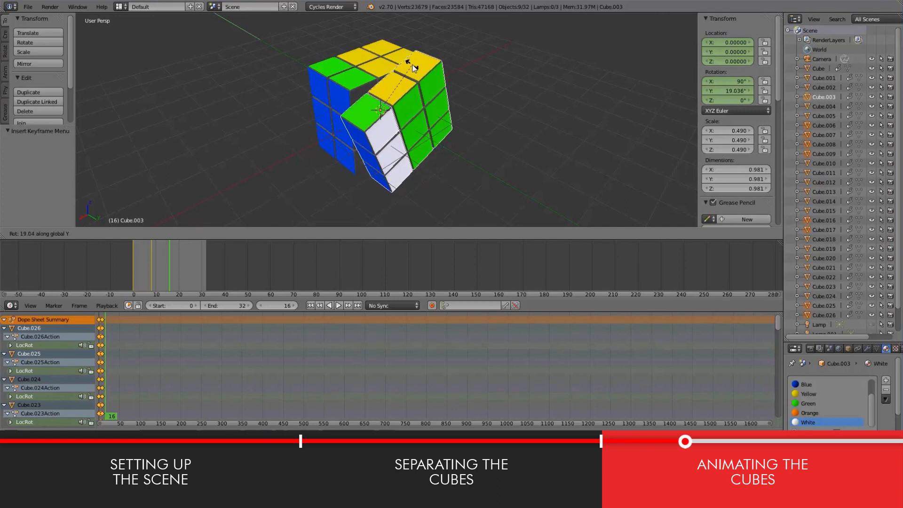
text(-90)
key(Return)
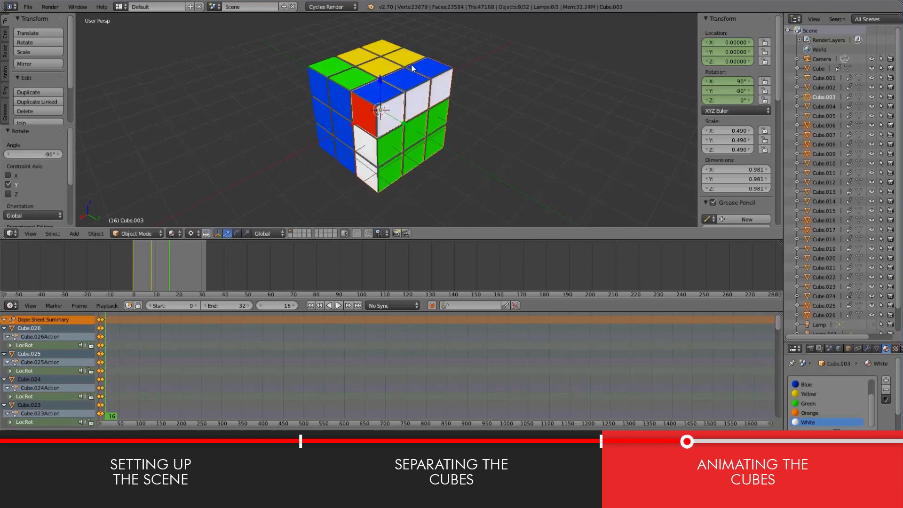
- Box-select all 27 pieces and insert LocRot keyframes at frame 16
key(a)
key(b)
drag(283, 32, 491, 199)
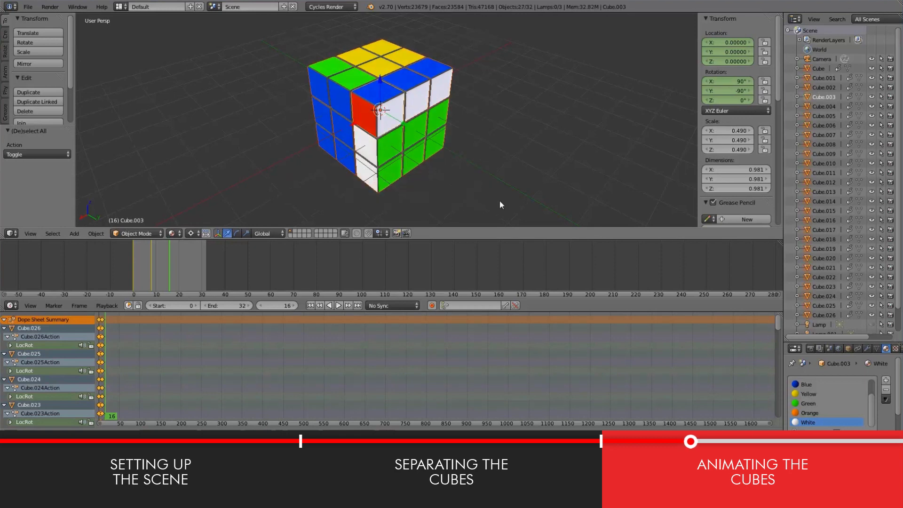
key(i)
click(478, 197)
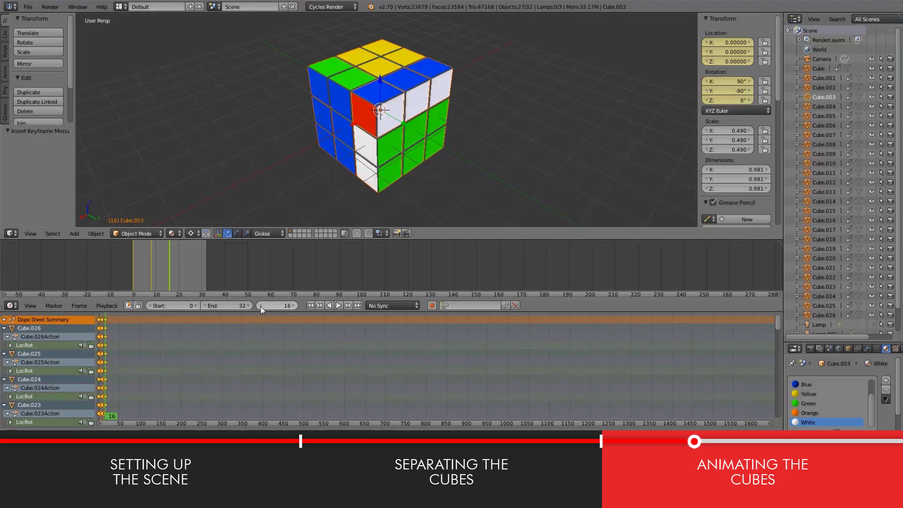
drag(261, 307, 294, 308)
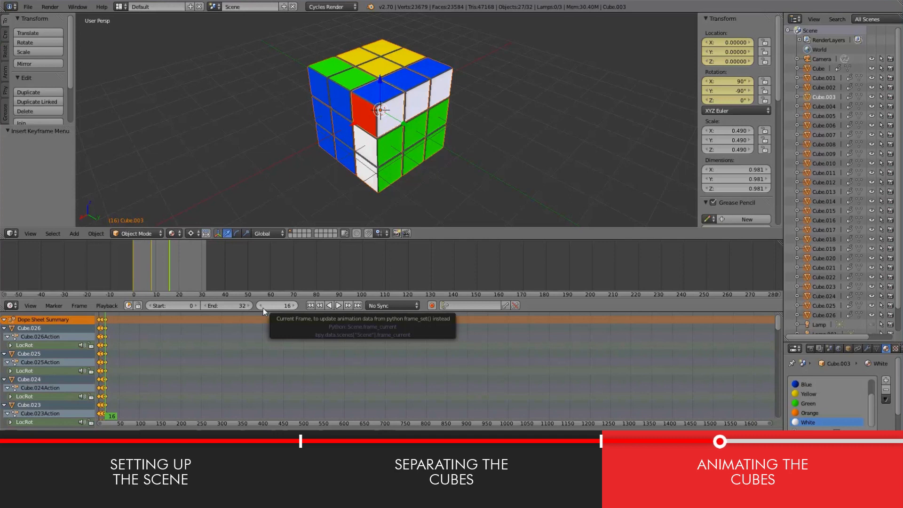
- Go to frame 24 and box-select a row of pieces from right view, adding Cube.006
click(287, 305)
text(24)
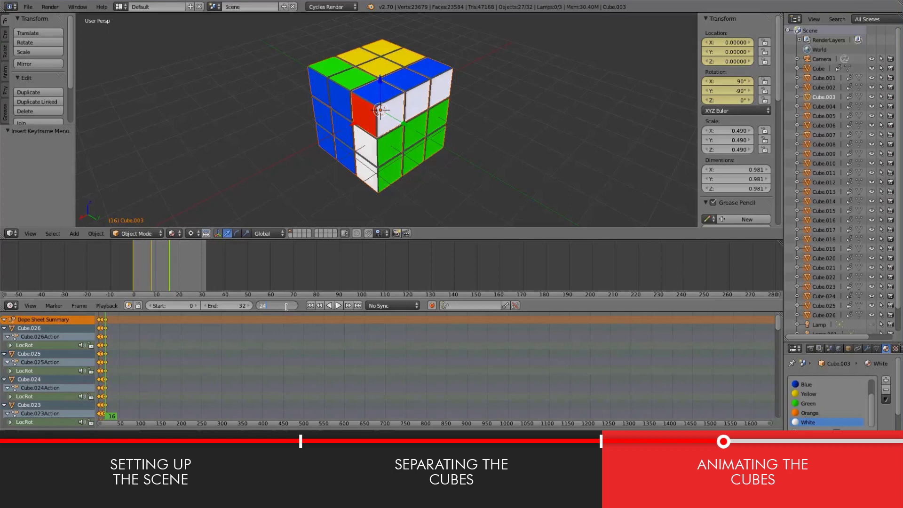
key(Return)
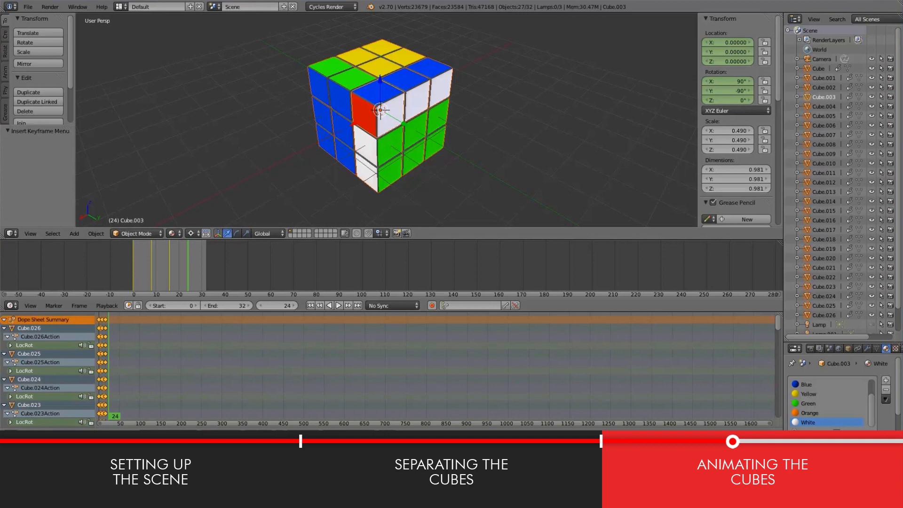
key(a)
key(KP_3)
key(b)
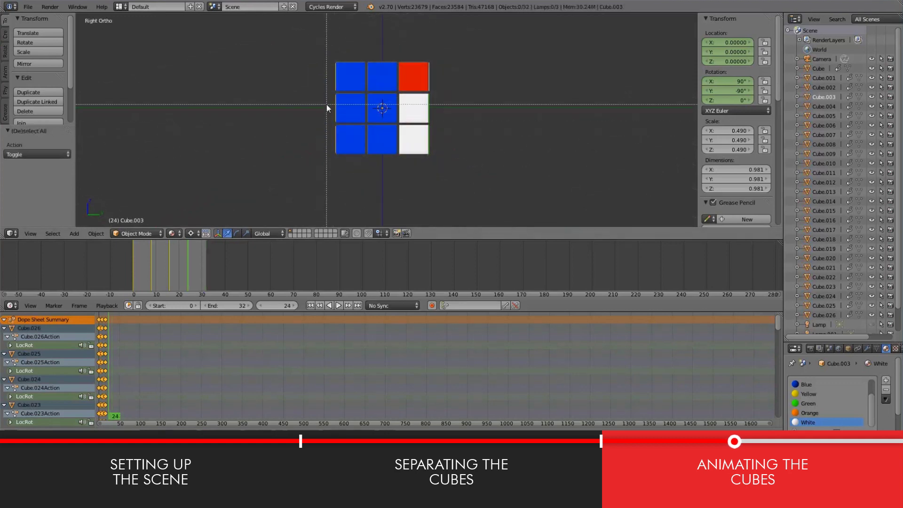
drag(327, 104, 483, 109)
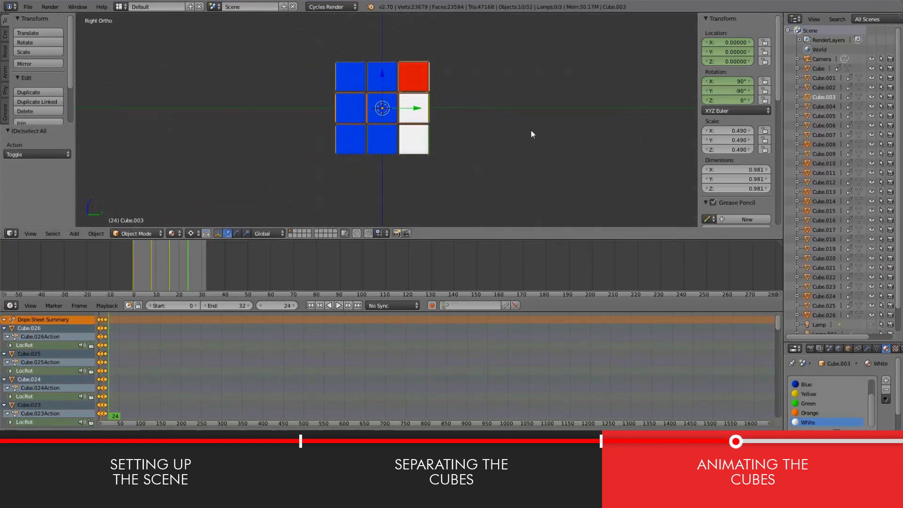
shift+right_click(442, 92)
middle_drag(456, 86, 401, 154)
- Reselect in front view by box-selecting the cube's middle horizontal row
key(KP_1)
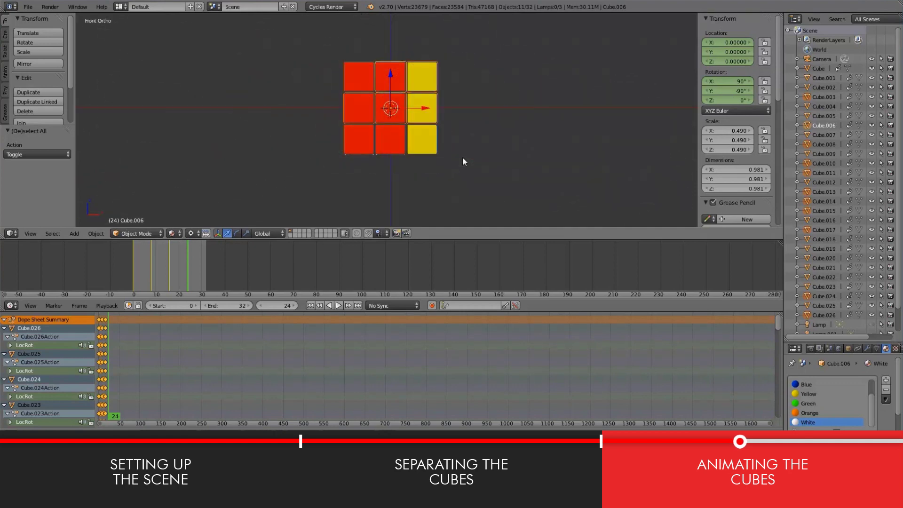
key(a)
key(b)
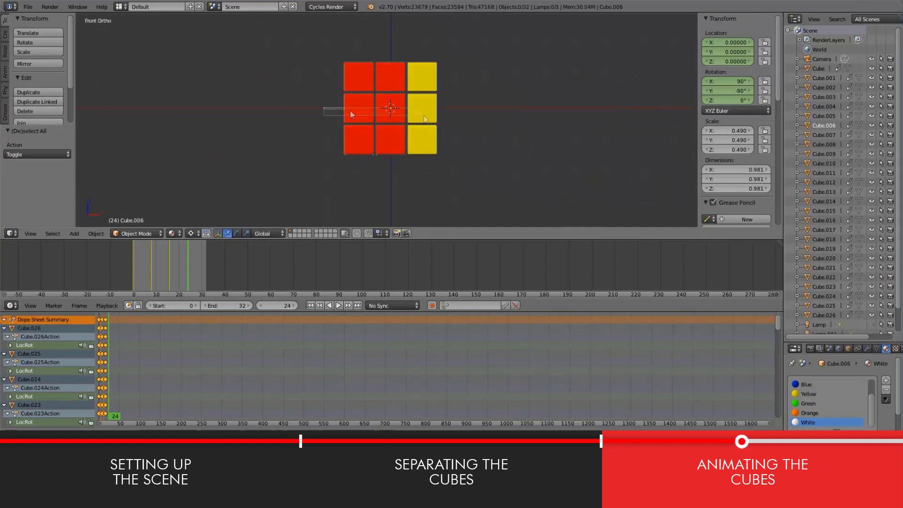
drag(323, 108, 465, 109)
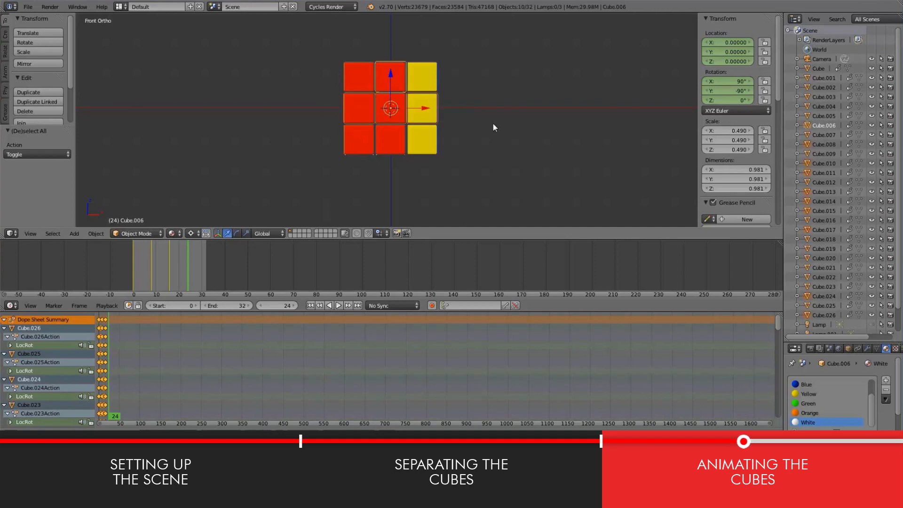
middle_drag(444, 155, 501, 205)
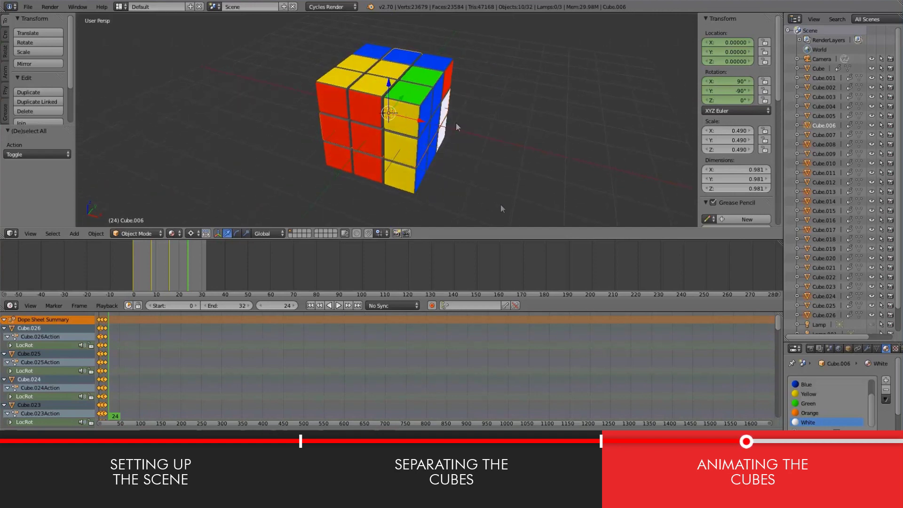
- Drop the extra top piece from the selection and rotate the middle layer 90° about Z
shift+right_click(403, 56)
middle_drag(517, 145, 227, 108)
key(g)
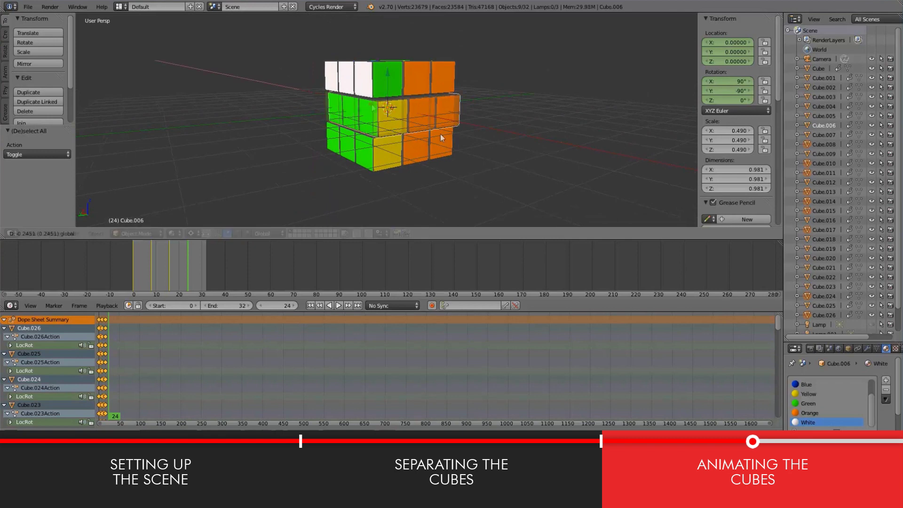
key(x)
click(508, 169)
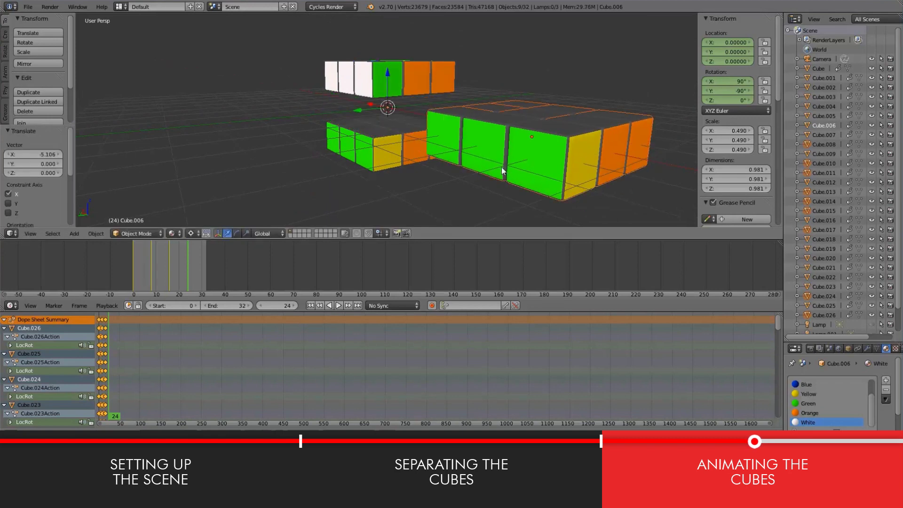
key(ctrl+z)
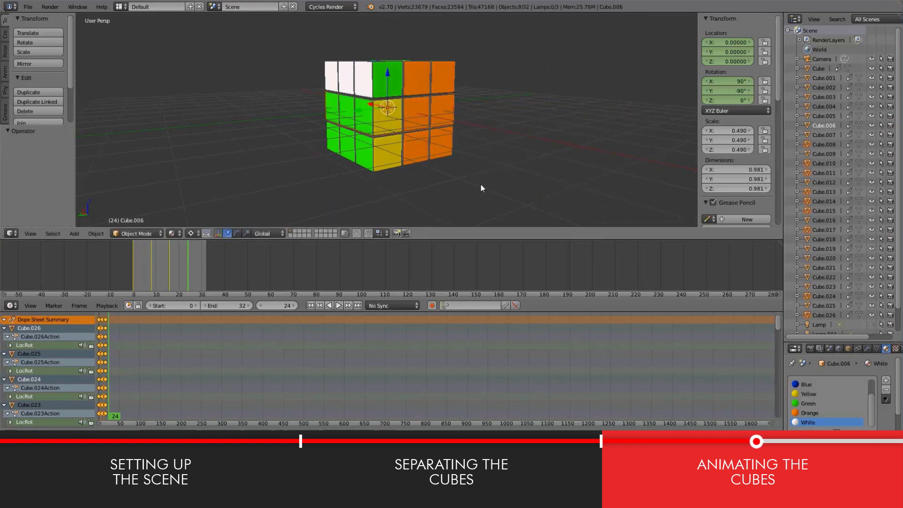
middle_drag(481, 185, 498, 204)
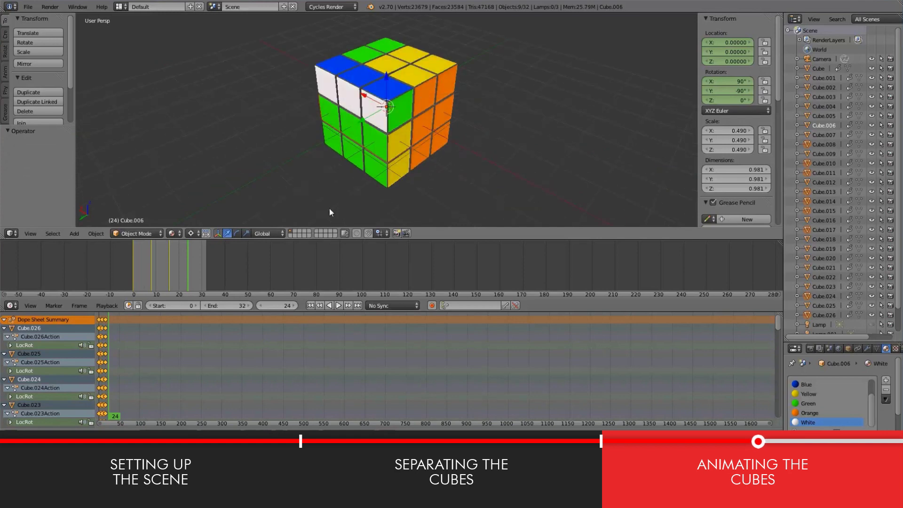
key(r)
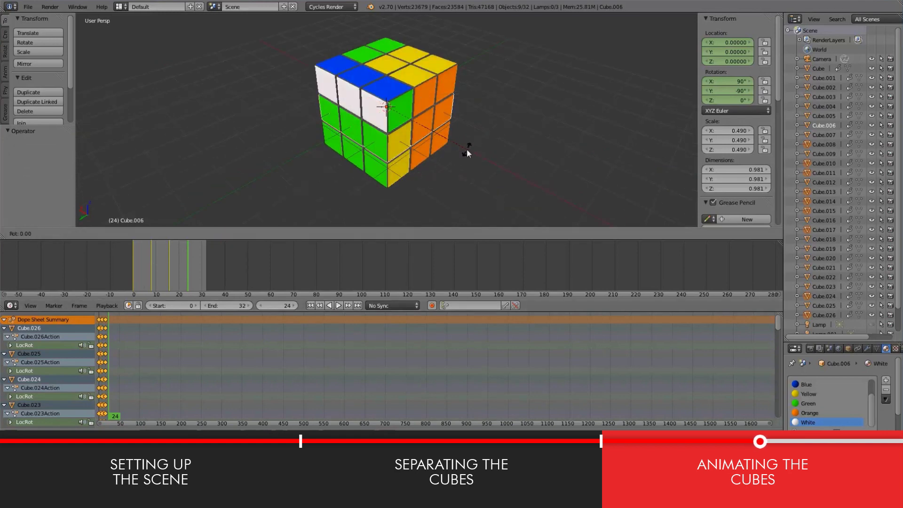
text(z90)
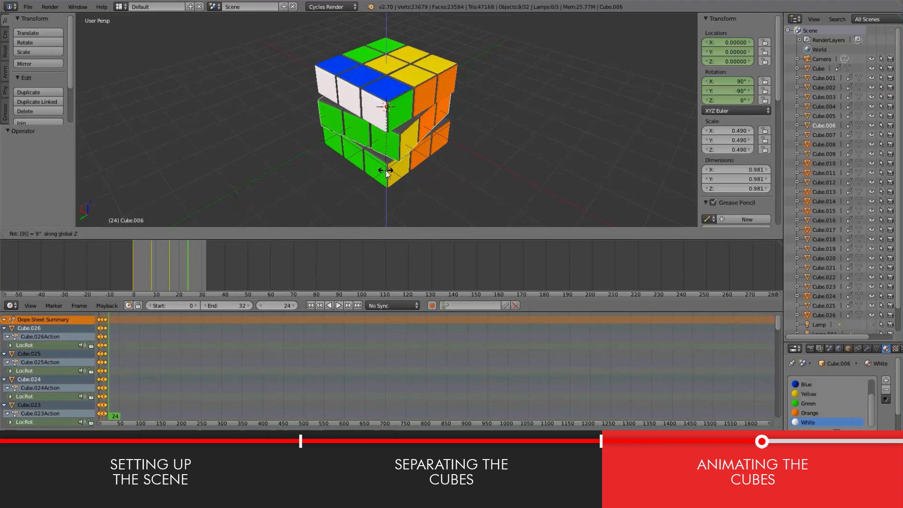
key(Return)
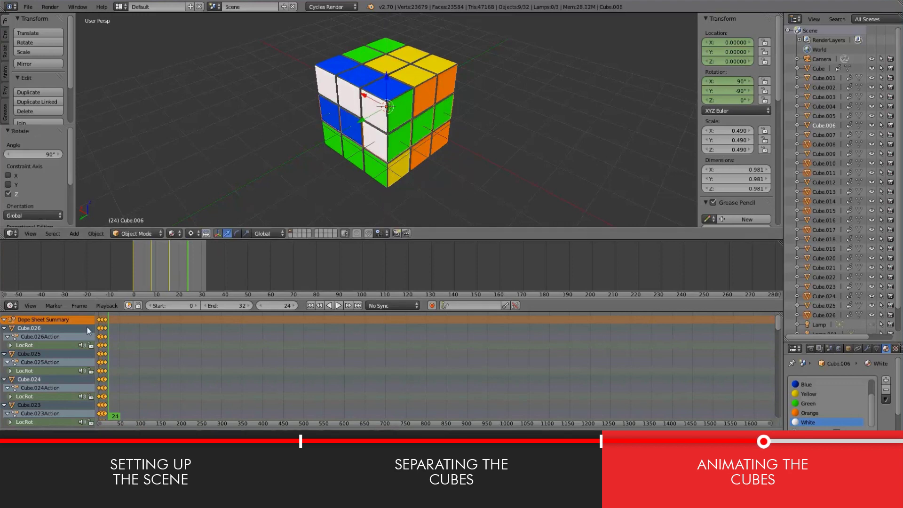
- Box-select all 27 pieces and insert LocRot keyframes at frame 24
key(a)
key(b)
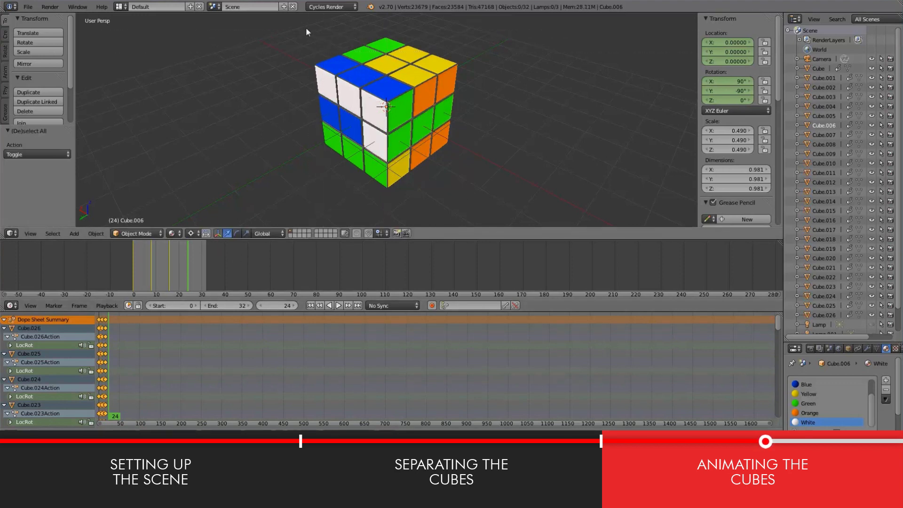
drag(305, 27, 498, 196)
key(i)
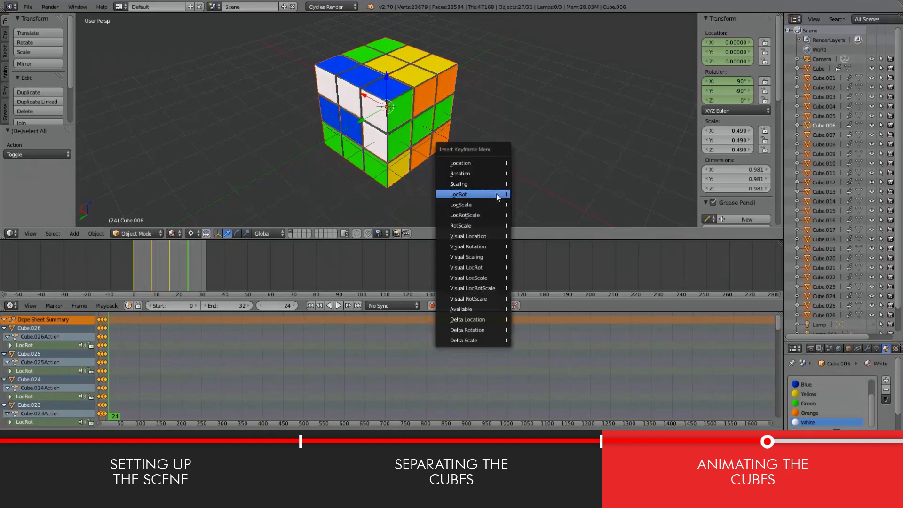
click(487, 192)
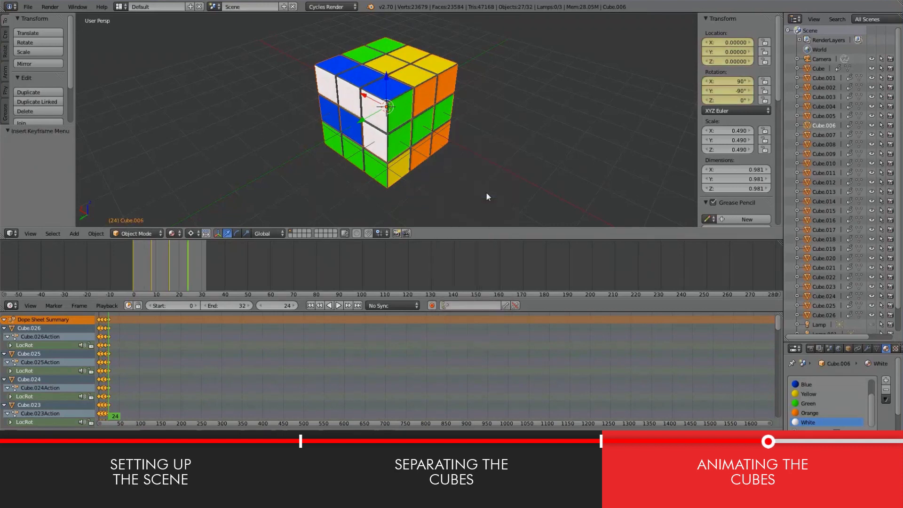
- Scrub the timeline around frames 16–23 to check the turns animate
drag(262, 306, 260, 306)
click(260, 306)
click(260, 306)
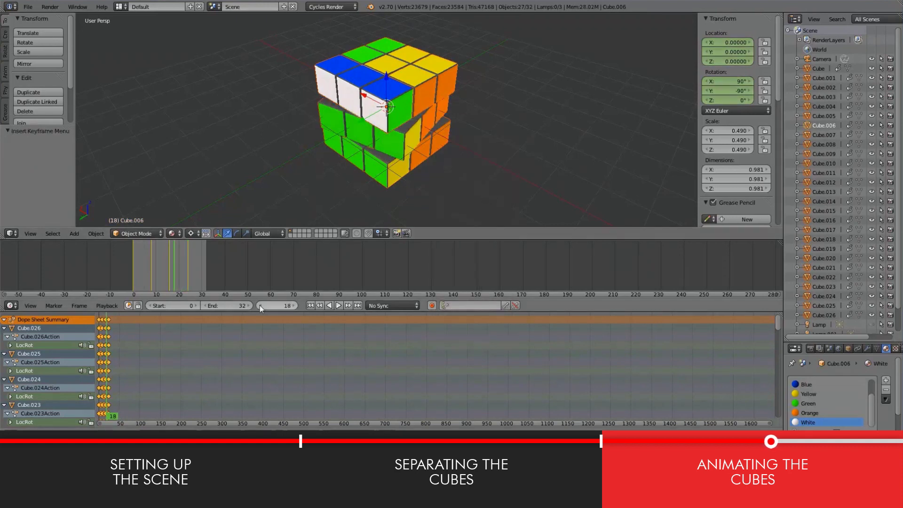
click(292, 306)
click(292, 306)
click(292, 306)
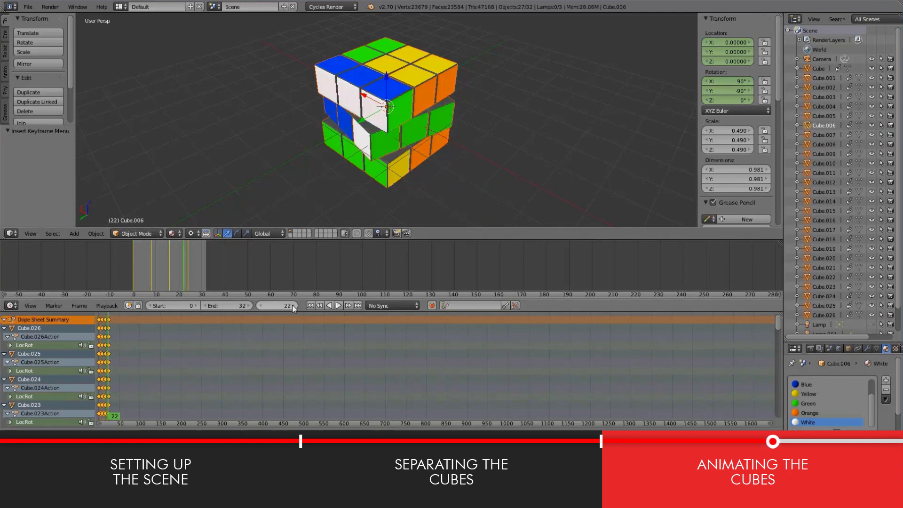
click(292, 306)
click(292, 306)
mouse_move(292, 306)
mouse_down()
mouse_move(259, 306)
mouse_move(296, 305)
mouse_up()
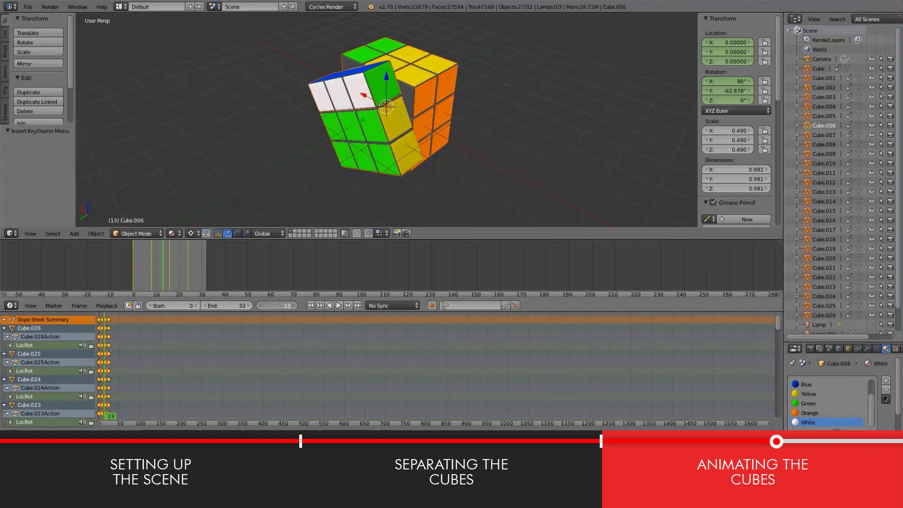
- Insert LocRot keyframes at frame 32, then step back frame by frame to 18
key(i)
click(438, 175)
click(260, 305)
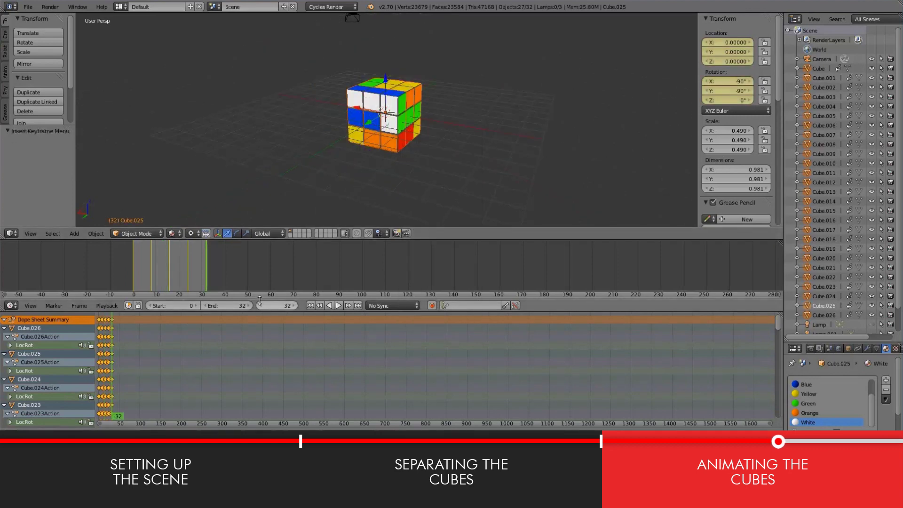
click(259, 306)
click(259, 306)
click(259, 305)
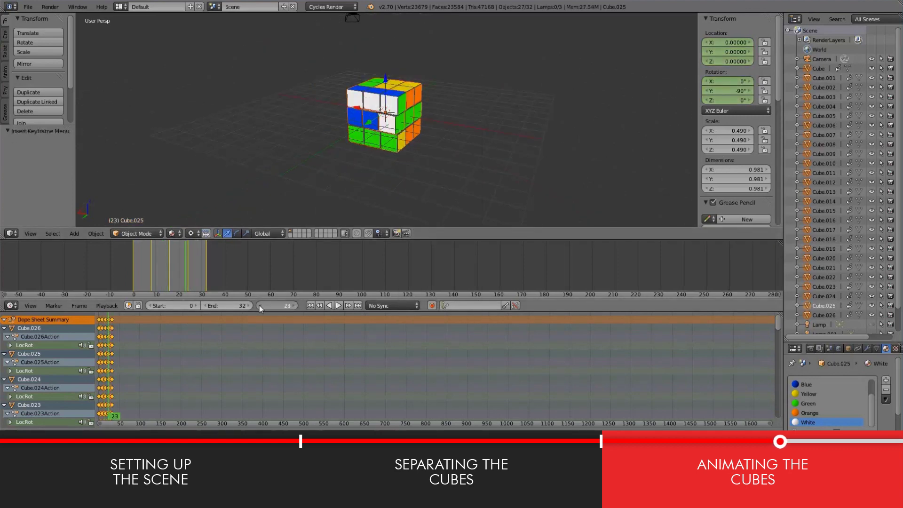
click(259, 305)
click(259, 306)
click(259, 306)
scroll(324, 146, up, 4)
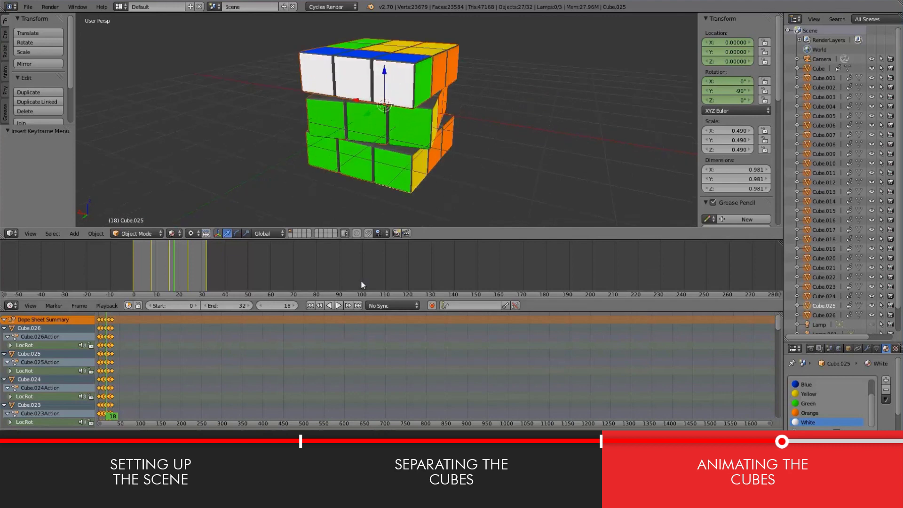
- Jump to the animation start, play it, and stop playback at frame 7
click(310, 306)
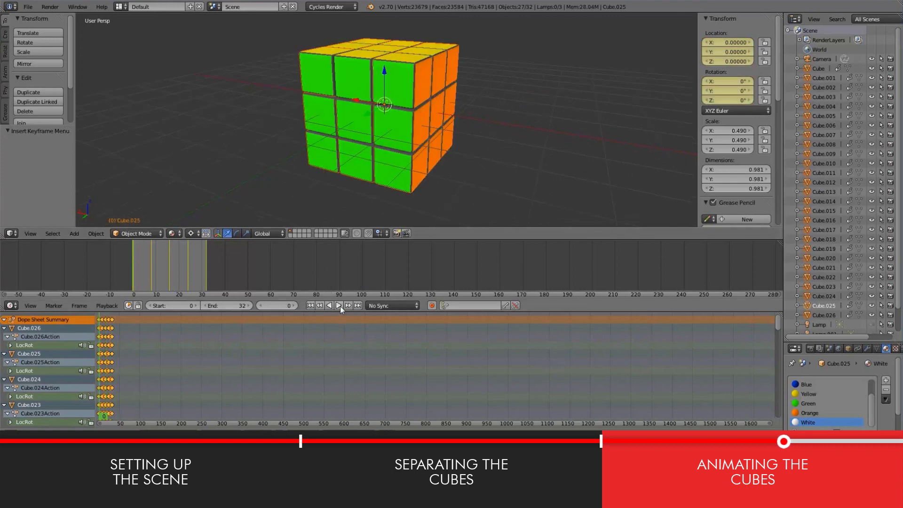
click(339, 305)
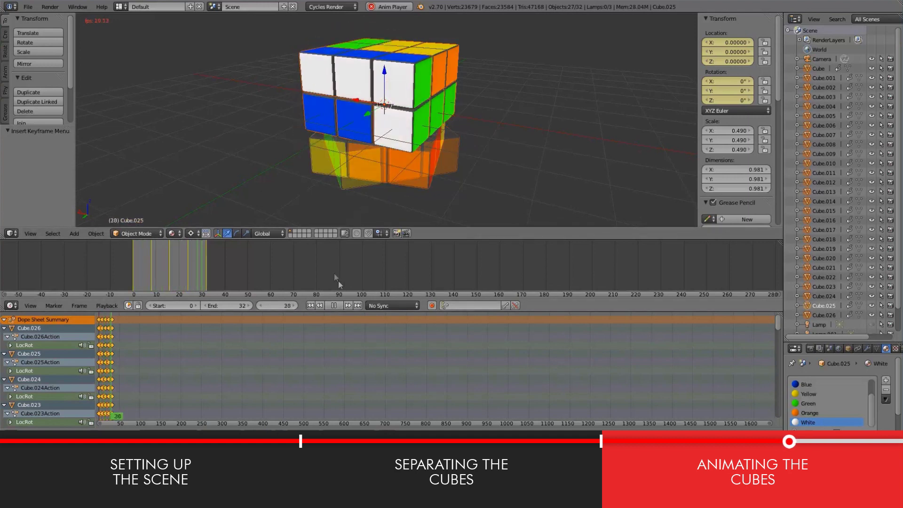
click(336, 306)
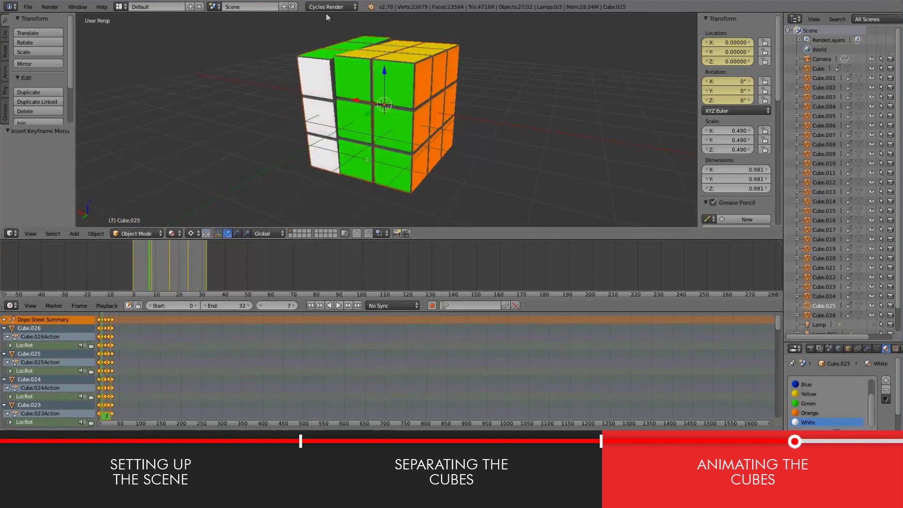
- Zoom out and move the playhead to frame 32 to show the fully scrambled cube
scroll(417, 109, down, 1)
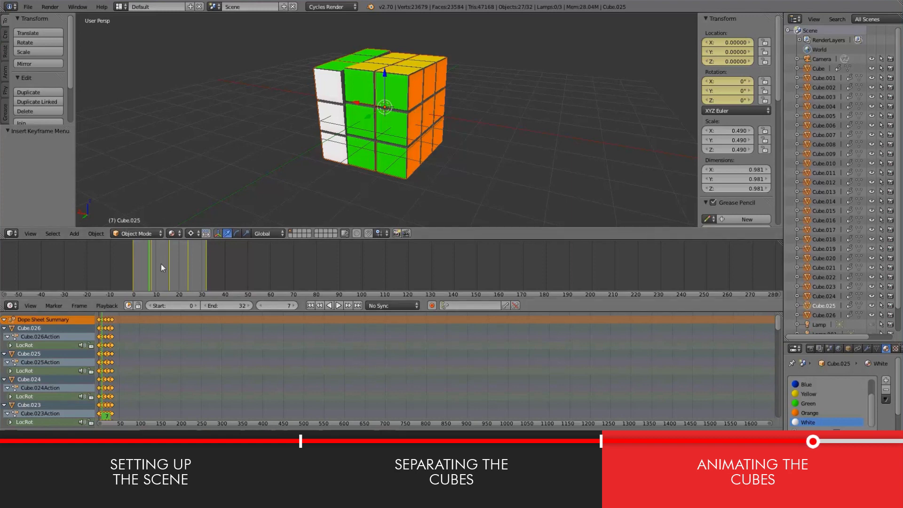
drag(161, 265, 207, 263)
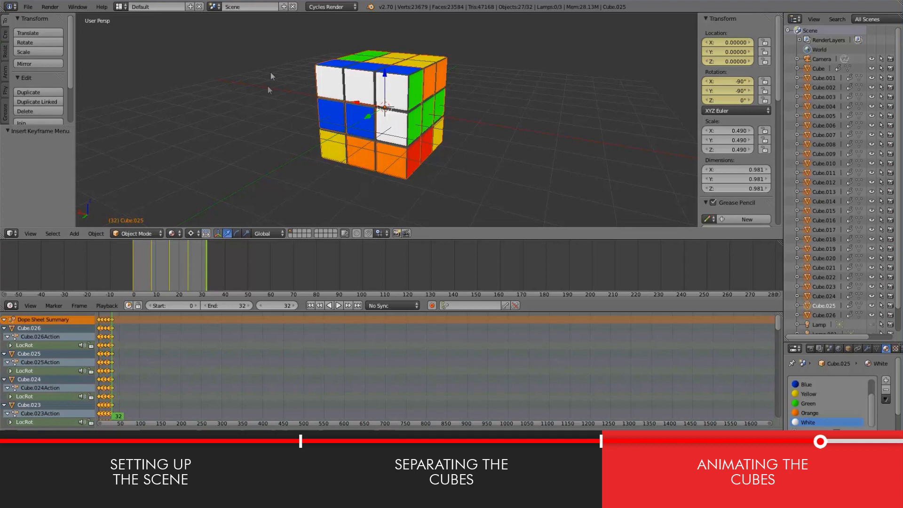
- Deselect everything and add a Plain Axes Empty at the origin
key(a)
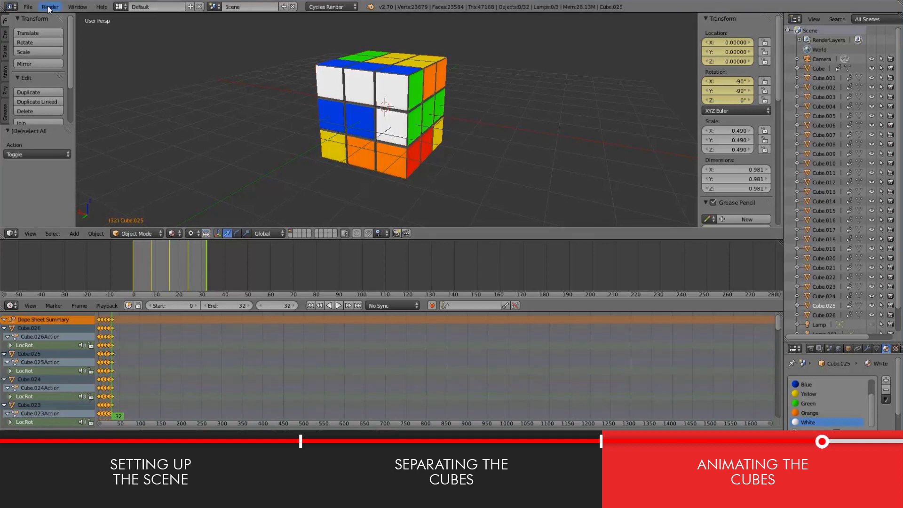
click(76, 235)
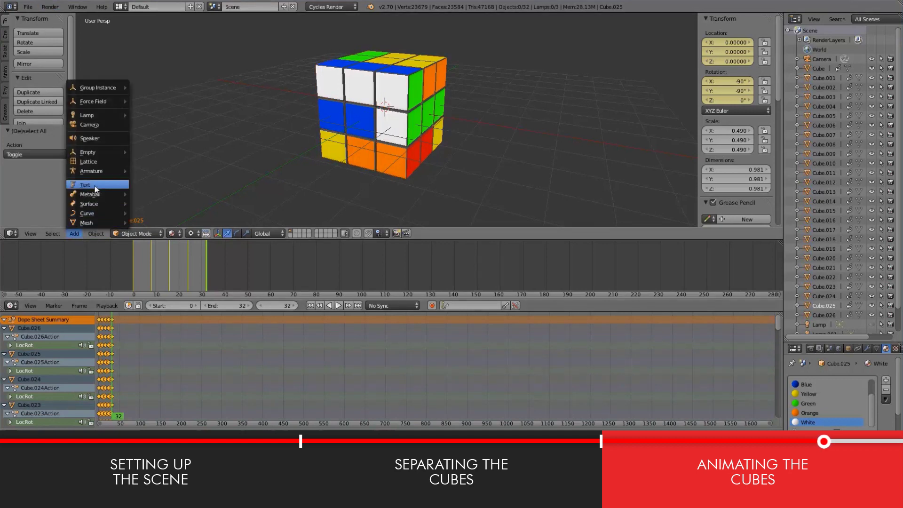
mouse_move(108, 152)
click(149, 152)
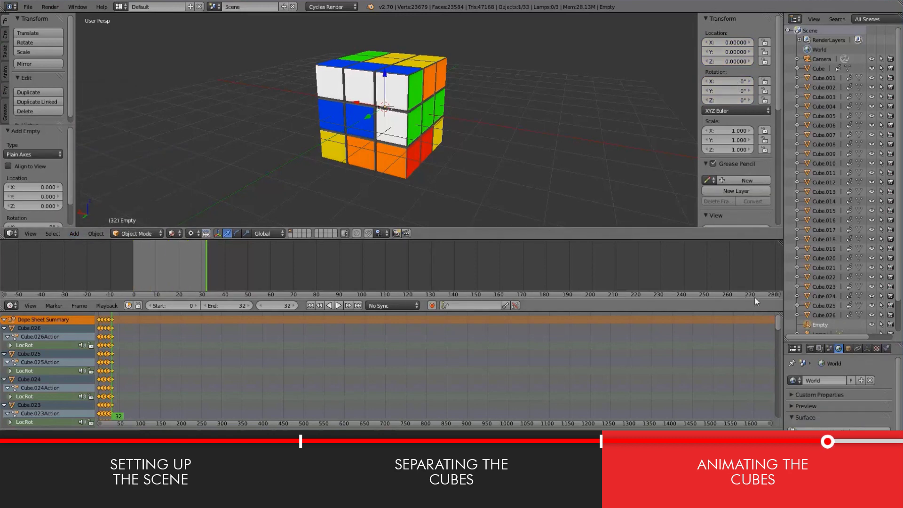
- In the Outliner, select all 27 Cube pieces, then the Empty last as the active object
click(816, 314)
shift+click(822, 306)
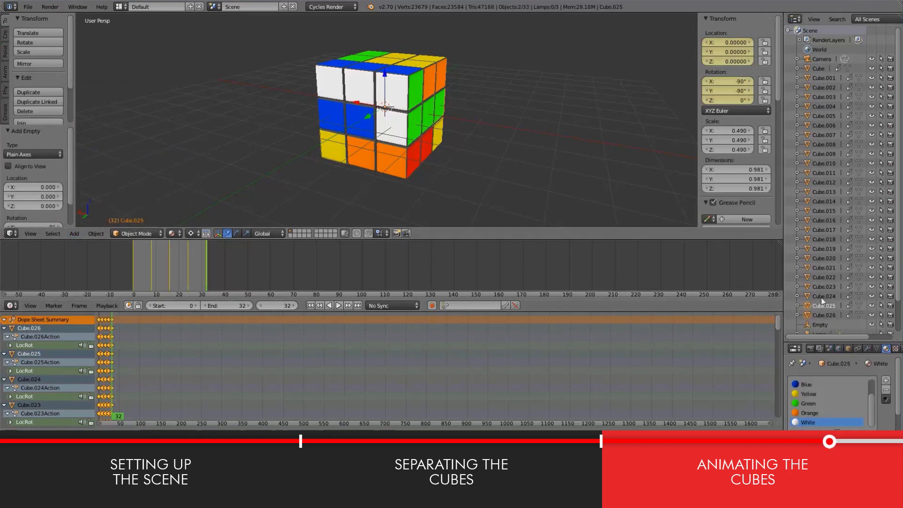
shift+click(822, 296)
shift+click(822, 286)
shift+click(822, 277)
shift+click(820, 267)
shift+click(820, 258)
shift+click(822, 249)
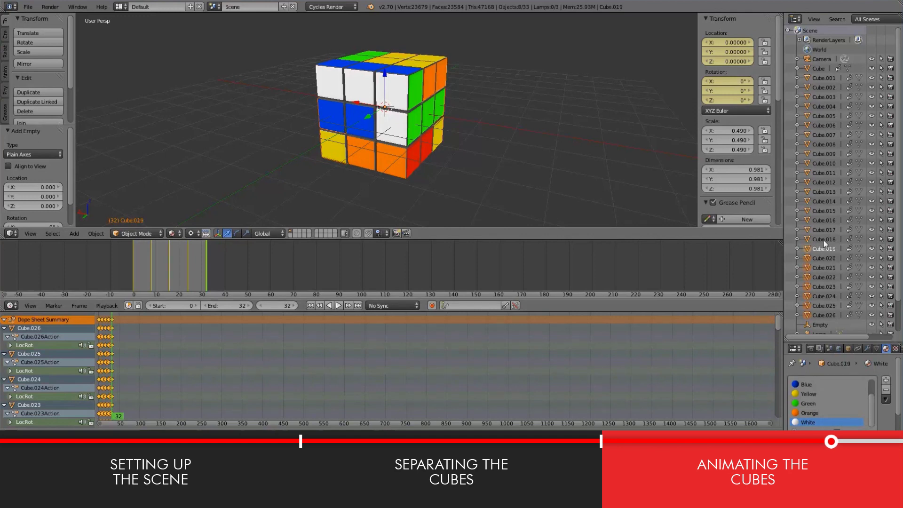
shift+click(823, 239)
shift+click(825, 220)
shift+click(827, 182)
shift+click(824, 163)
shift+click(822, 143)
shift+click(822, 125)
shift+click(823, 106)
shift+click(822, 87)
shift+click(818, 78)
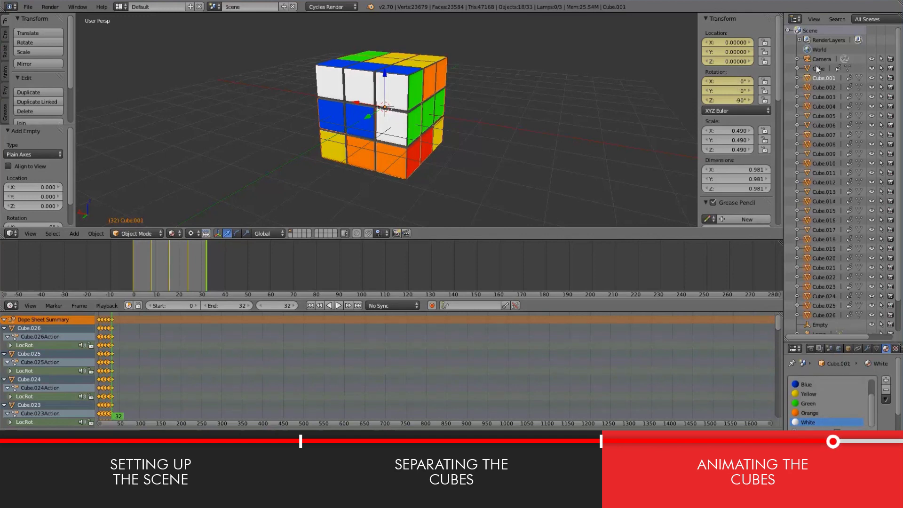
shift+click(816, 68)
shift+click(819, 96)
shift+click(819, 116)
shift+click(819, 125)
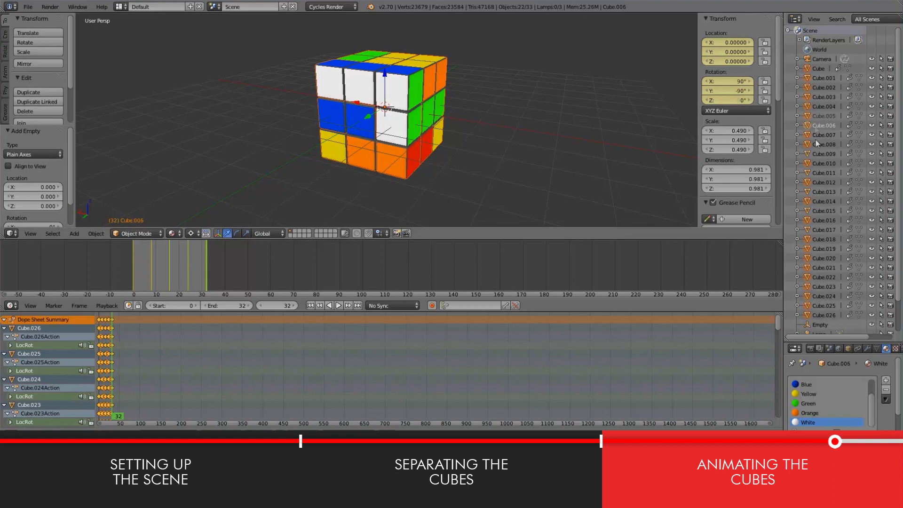
shift+click(819, 154)
shift+click(820, 172)
shift+click(817, 191)
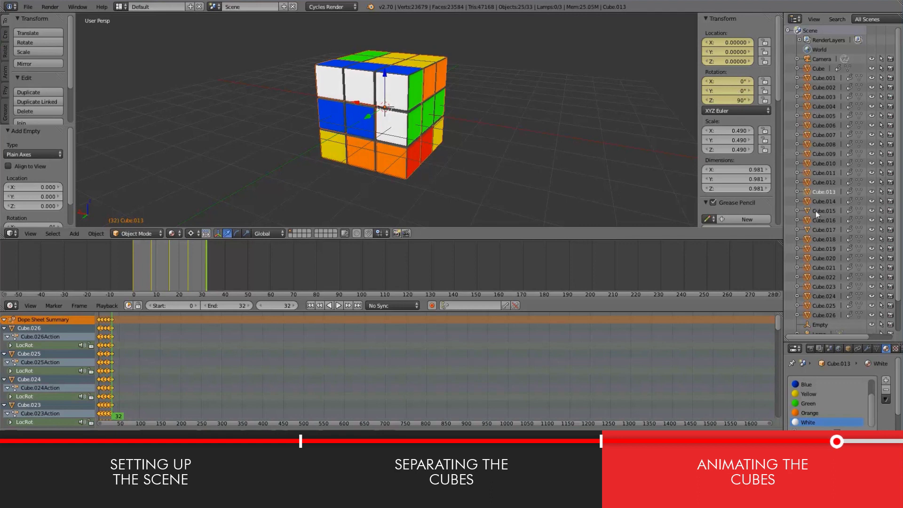
shift+click(816, 211)
shift+click(820, 324)
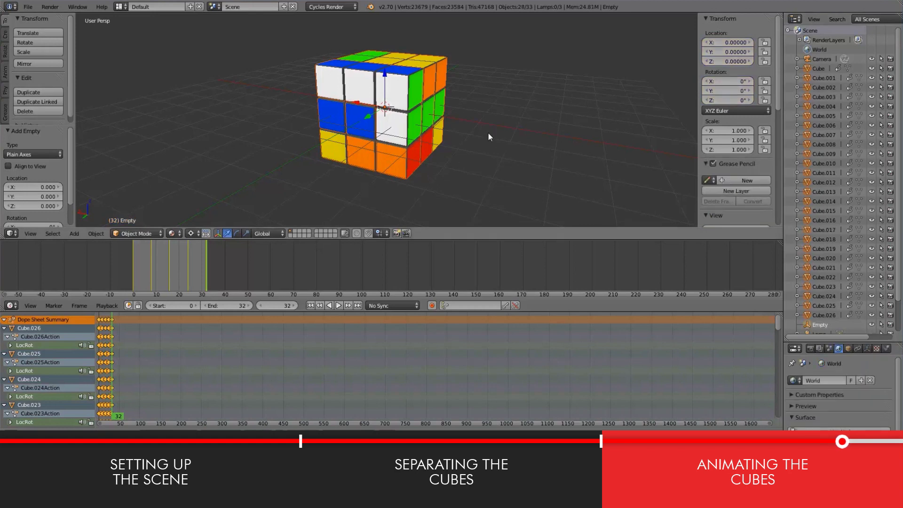
- Parent every cube piece to the Empty (Object), then deselect all keyframes and objects
key(ctrl+p)
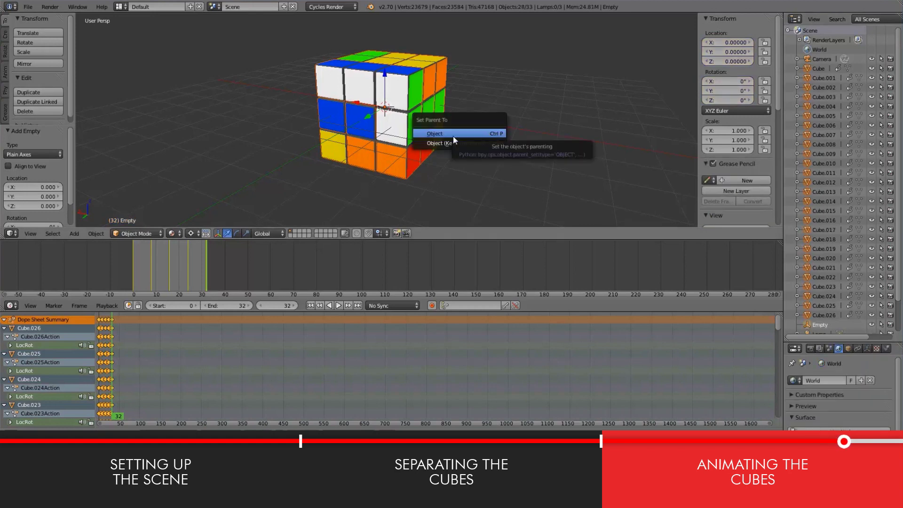
click(451, 134)
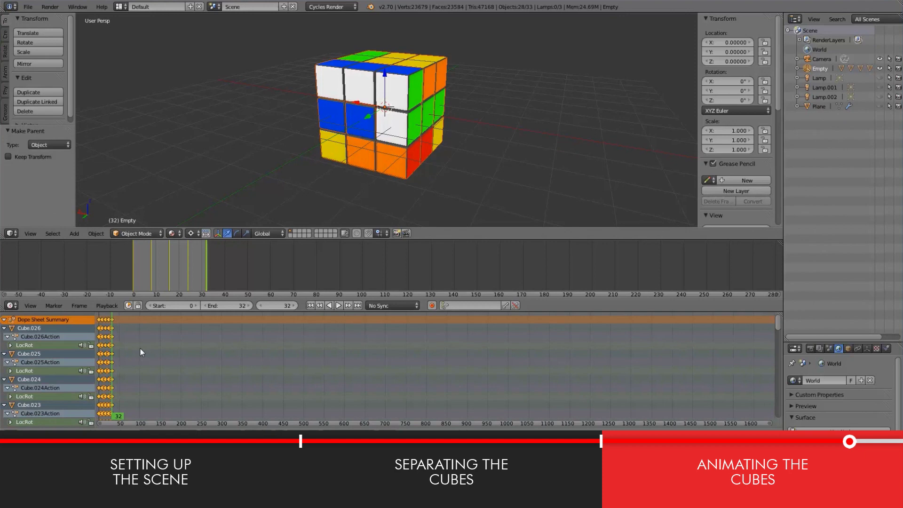
key(a)
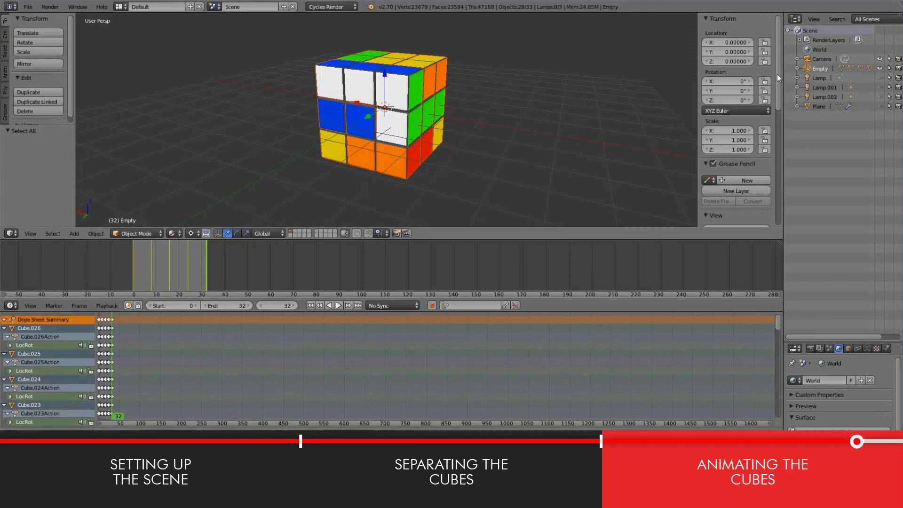
key(a)
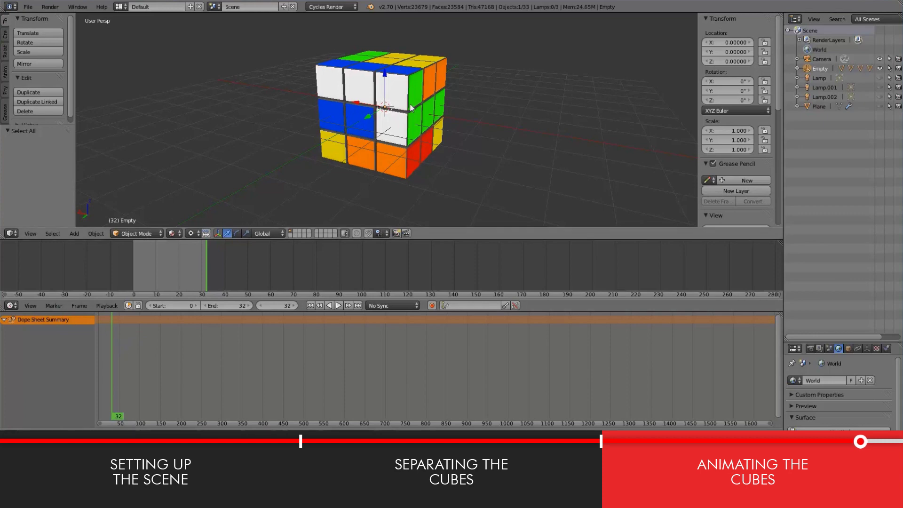
- At frame 0, insert a rotation keyframe on the Empty
click(283, 305)
text(0)
key(Return)
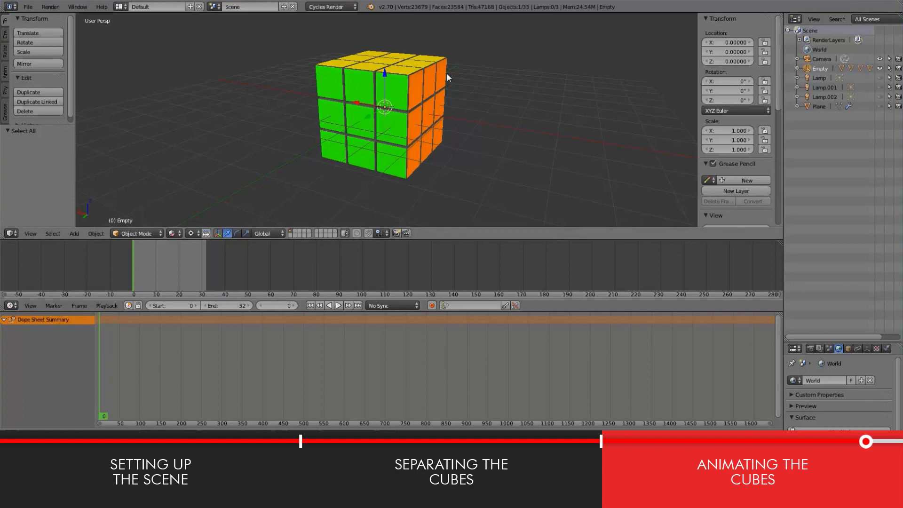
key(i)
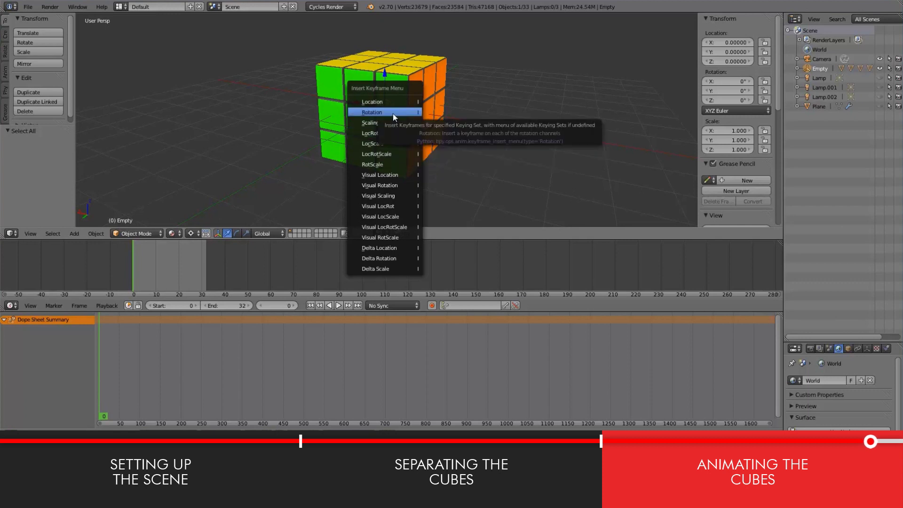
click(398, 112)
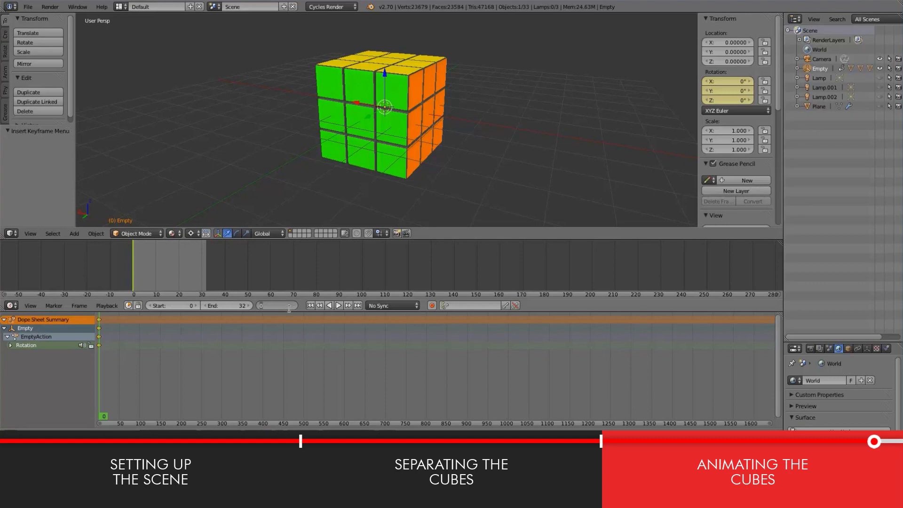
- At frame 32, trackball-rotate the Empty to a new orientation and keyframe its rotation
click(289, 309)
text(32)
key(Return)
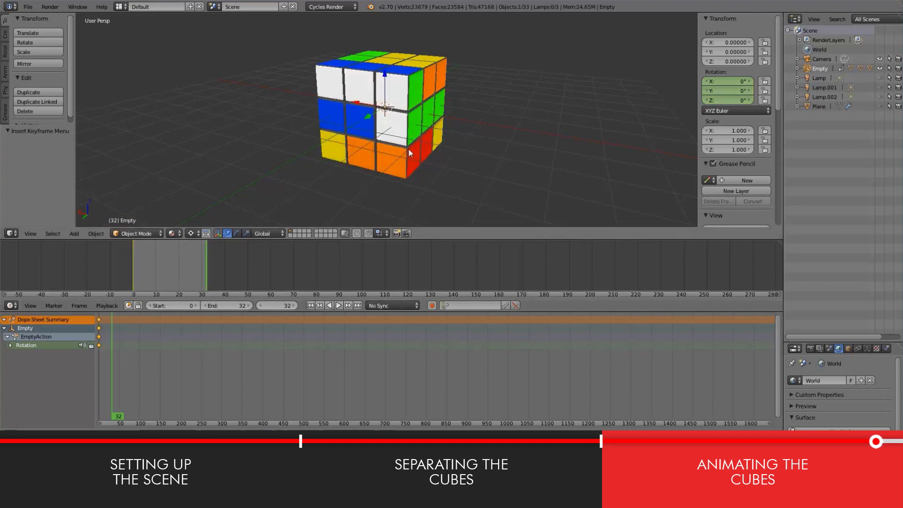
key(r)
key(r)
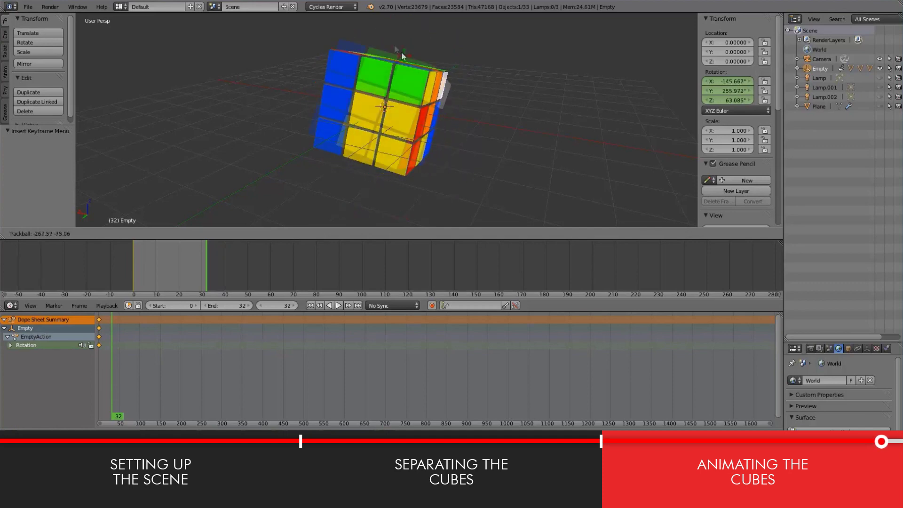
click(331, 31)
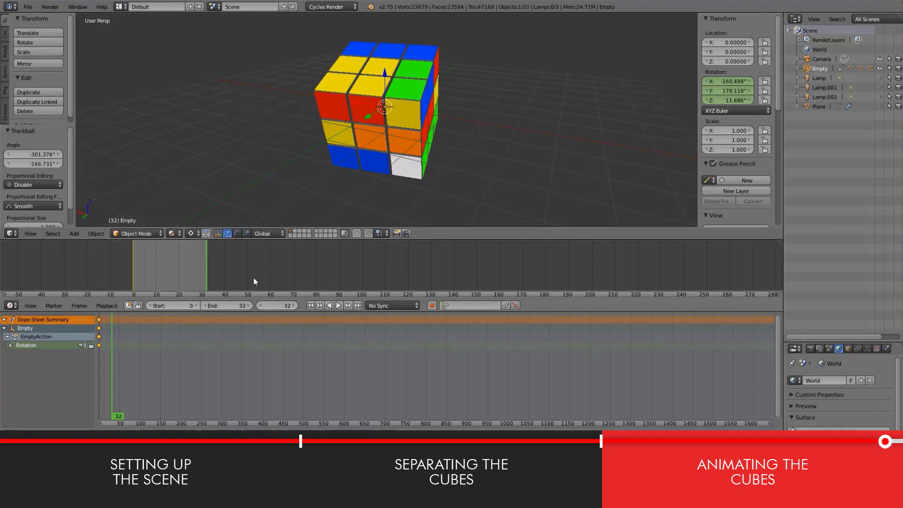
key(i)
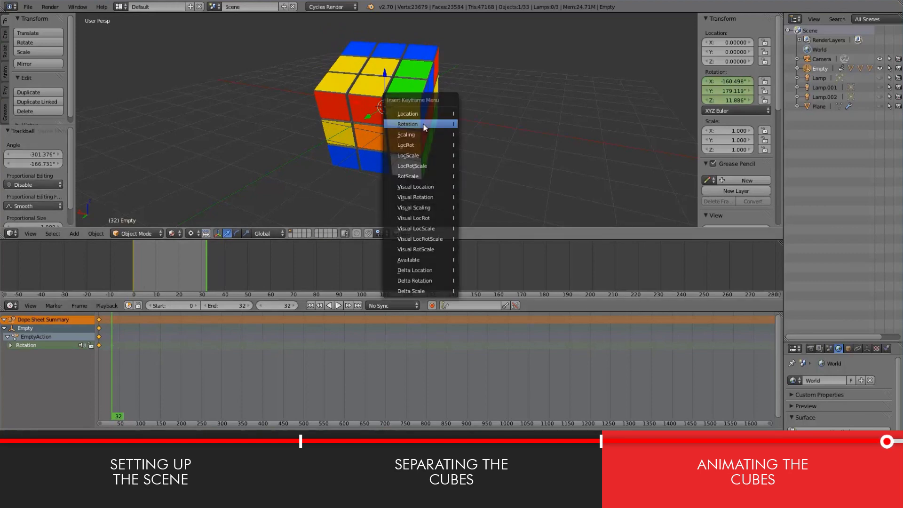
click(444, 125)
- Go to frame 24 and play the animation to watch the cube tumble as layers turn
drag(264, 304, 324, 312)
click(338, 306)
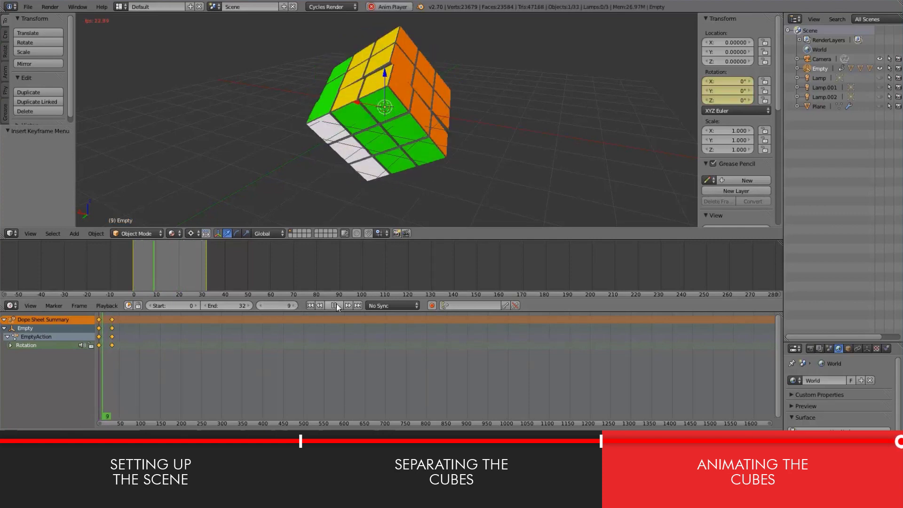